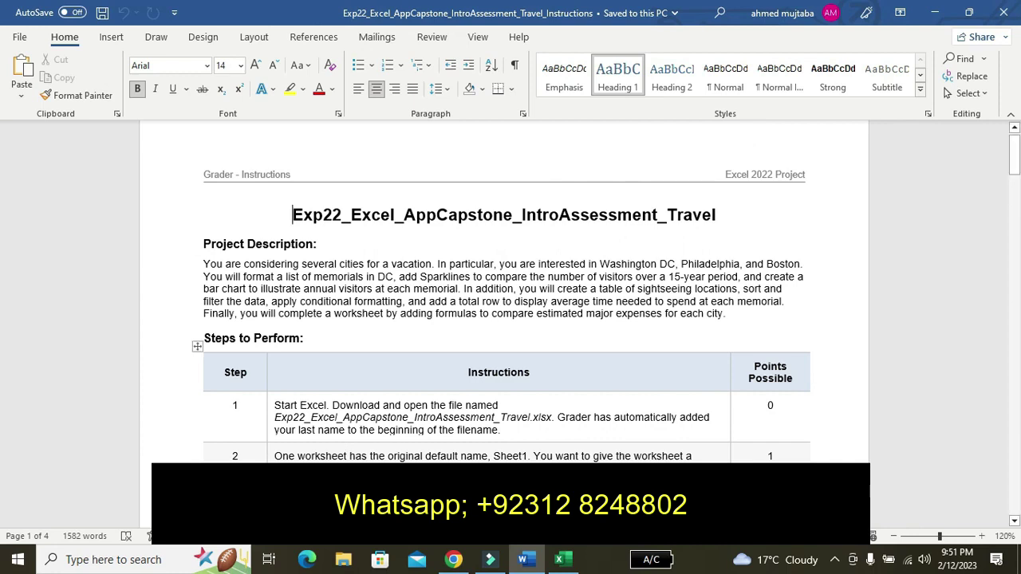
Step: Highlight step 2's instructions in yellow and briefly check the Excel workbook
{"action": "right_click", "coordinate": [287, 474]}
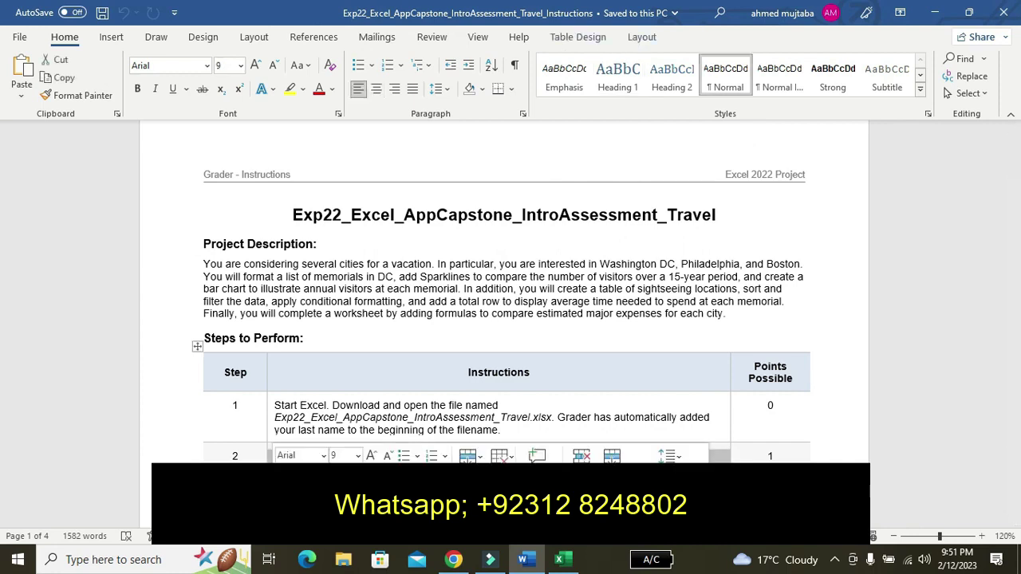
{"action": "left_click", "coordinate": [336, 475]}
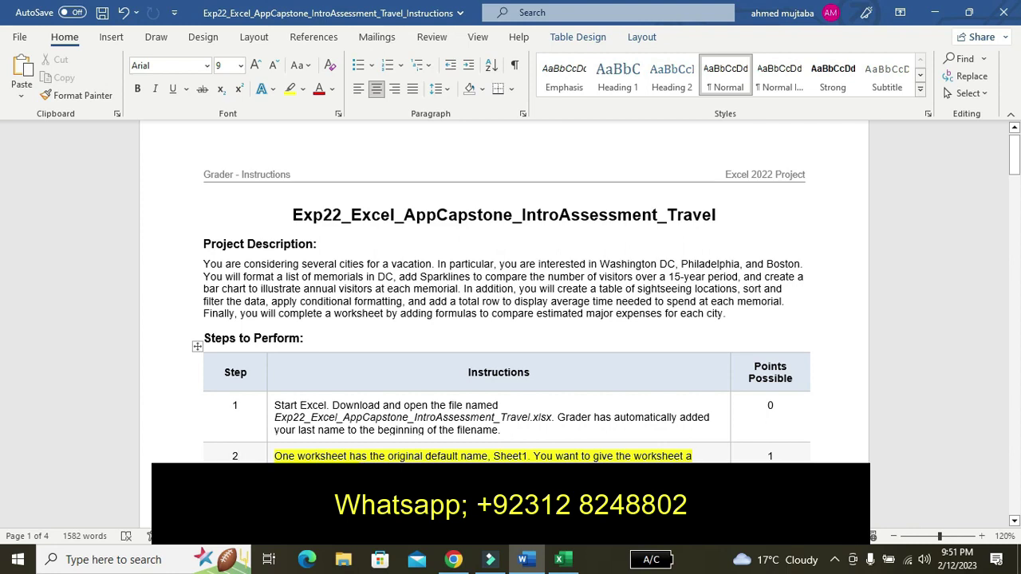
{"action": "left_click", "coordinate": [562, 559]}
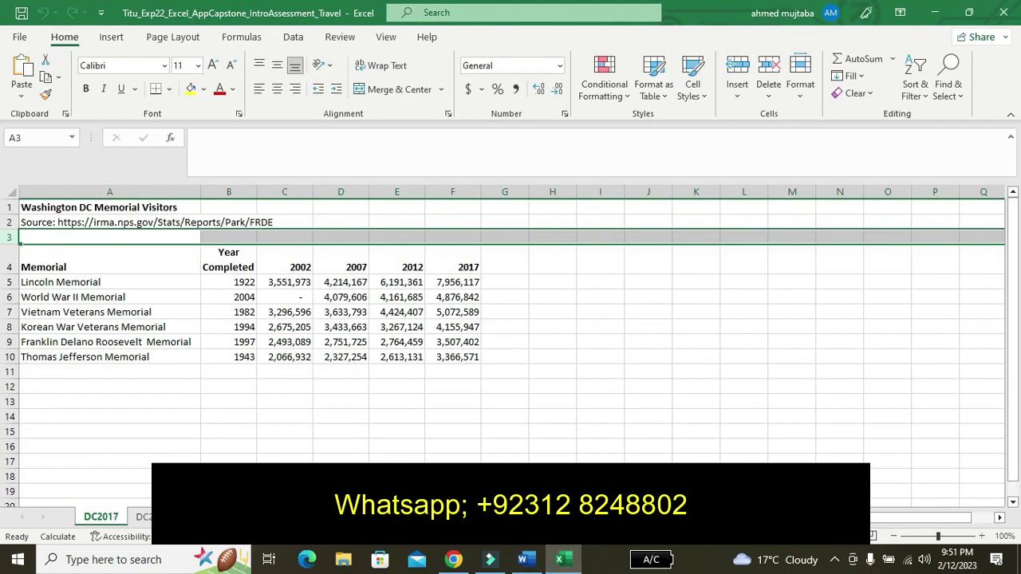
{"action": "left_click", "coordinate": [523, 559]}
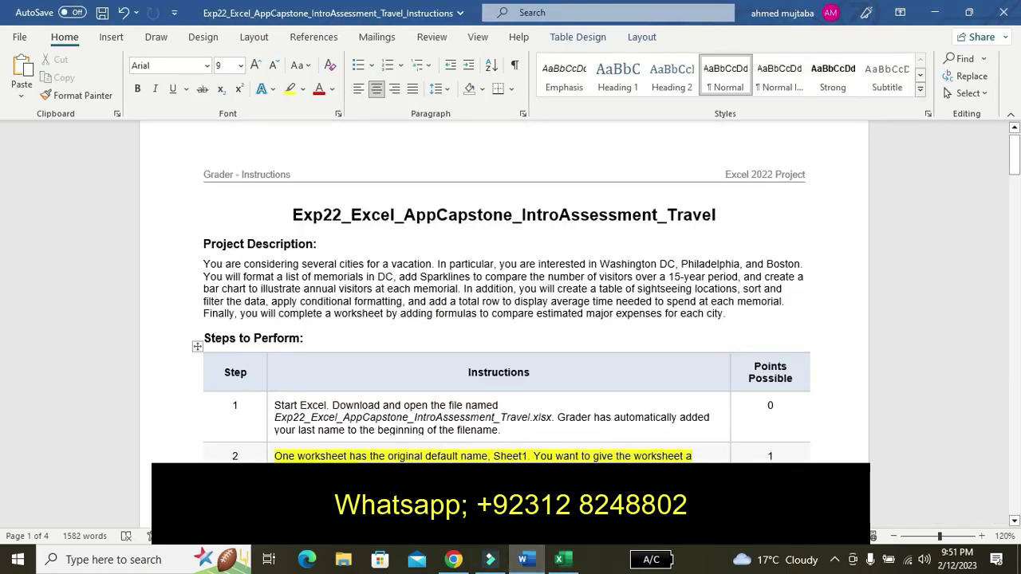
Step: Move the yellow highlight from step 2 to step 3's column-move instructions, then show Excel's DC2017 sheet
{"action": "left_click", "coordinate": [1016, 522]}
{"action": "left_click_drag", "start_coordinate": [1015, 522], "coordinate": [937, 519]}
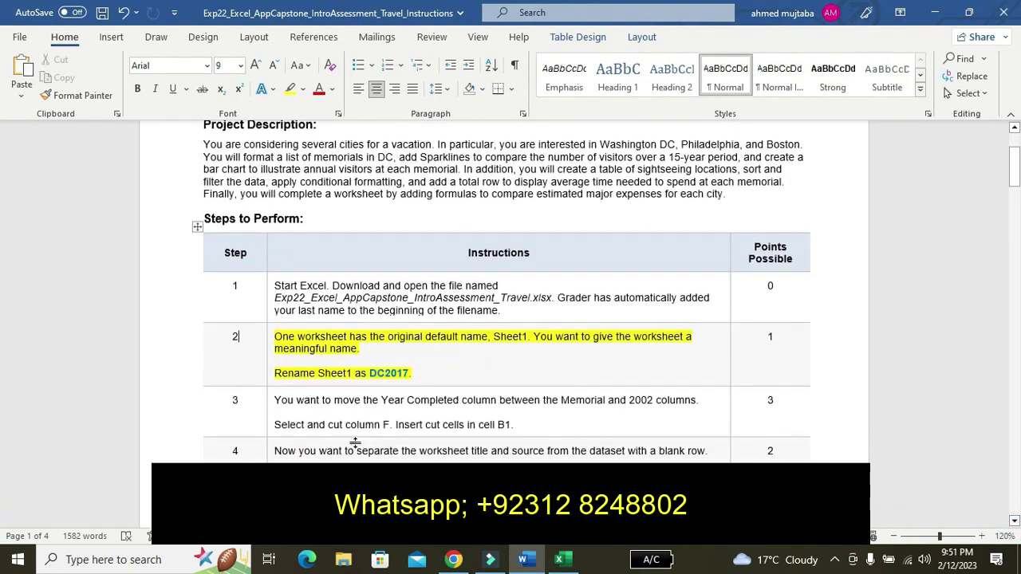
{"action": "key", "text": "ctrl+z"}
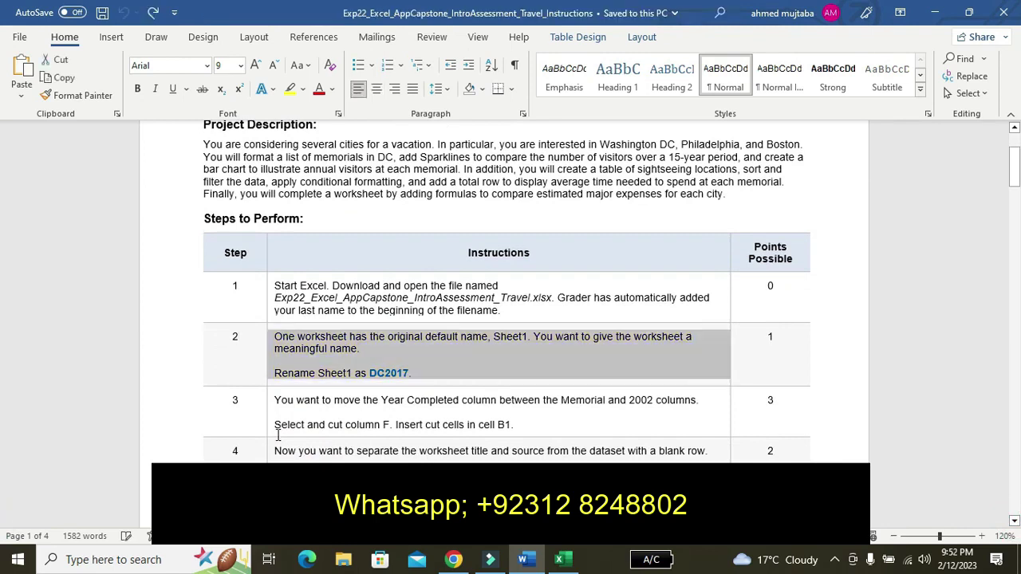
{"action": "left_click", "coordinate": [267, 427]}
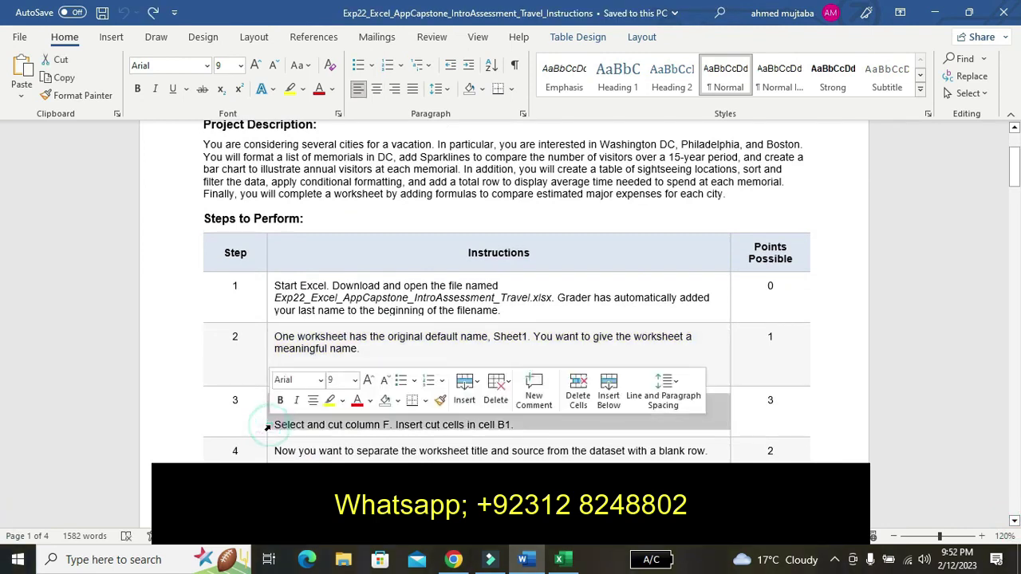
{"action": "left_click", "coordinate": [333, 405]}
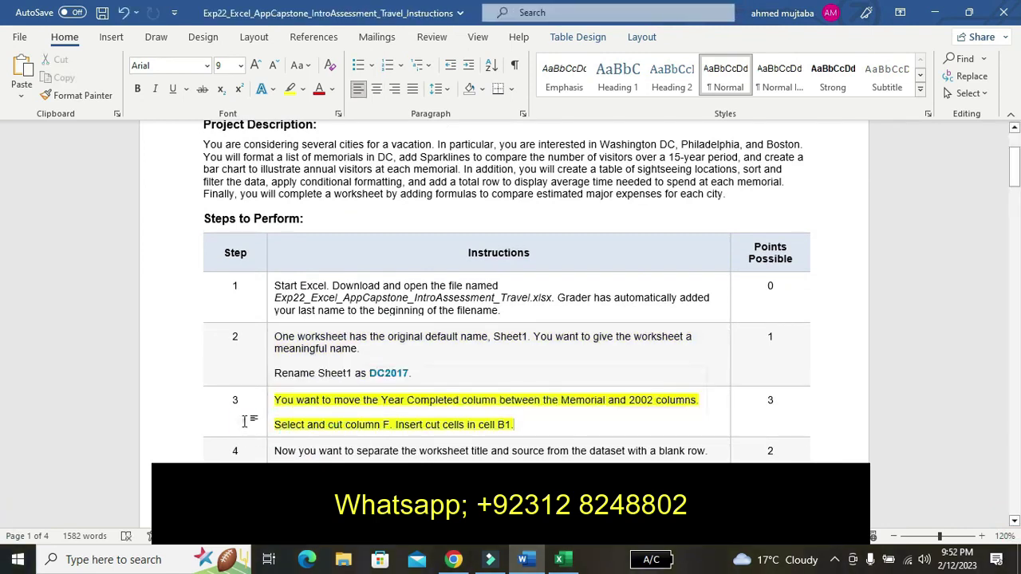
{"action": "left_click", "coordinate": [249, 421]}
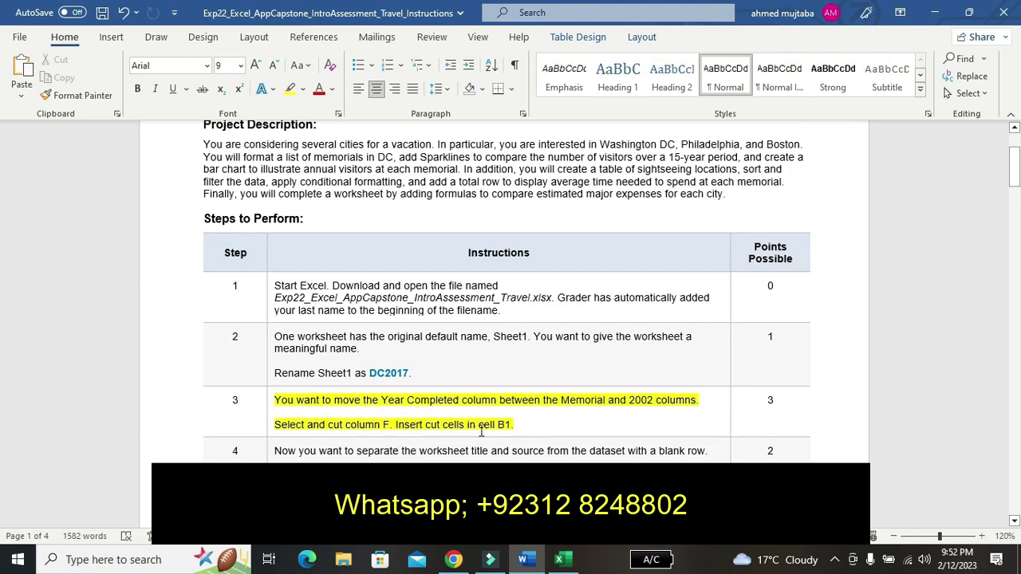
{"action": "left_click", "coordinate": [560, 559]}
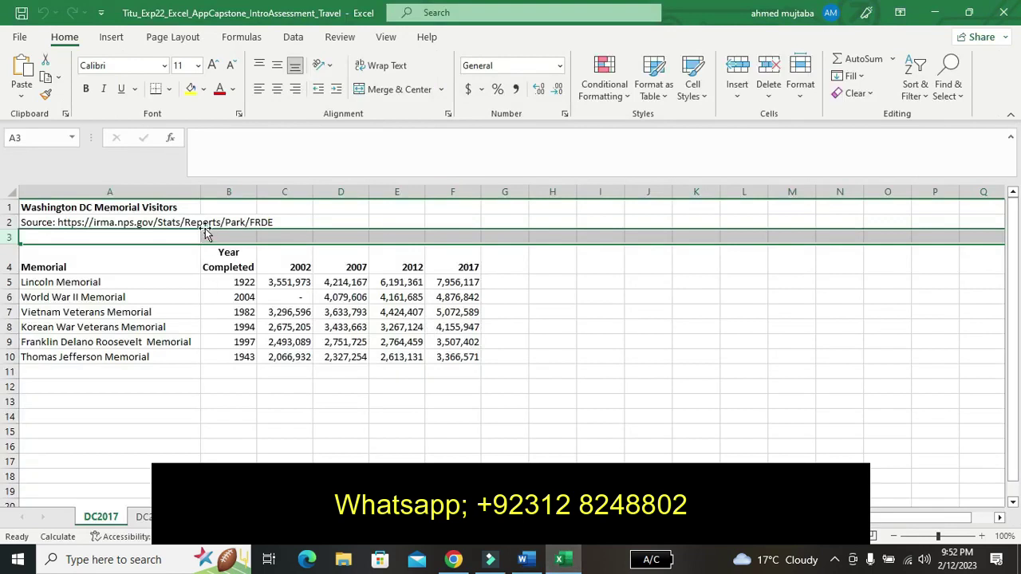
Step: Select B1 on DC2017, dismiss its context menu without changes, and return to Word
{"action": "left_click", "coordinate": [226, 212]}
{"action": "left_click_drag", "start_coordinate": [226, 213], "coordinate": [227, 212]}
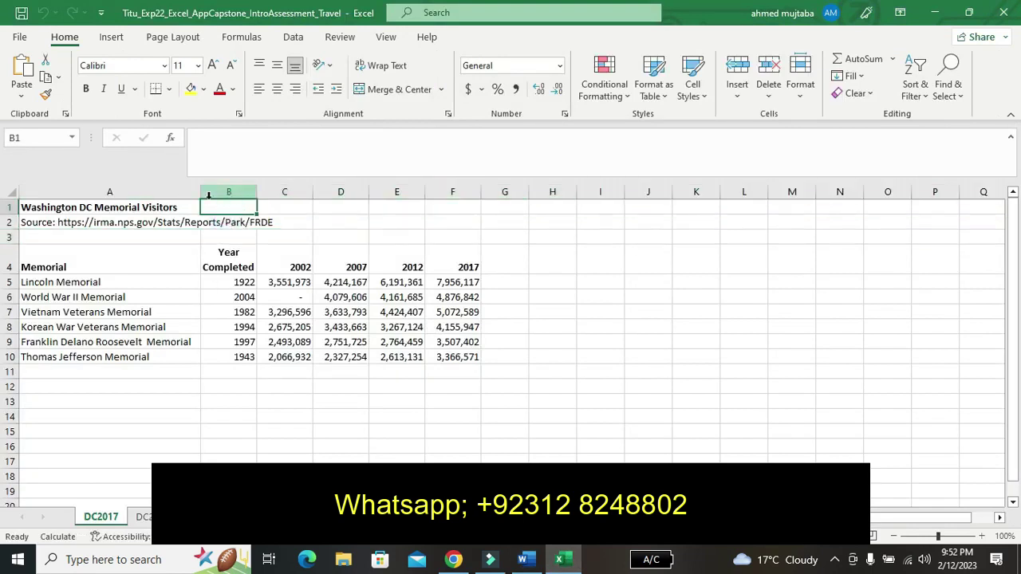
{"action": "right_click", "coordinate": [214, 206]}
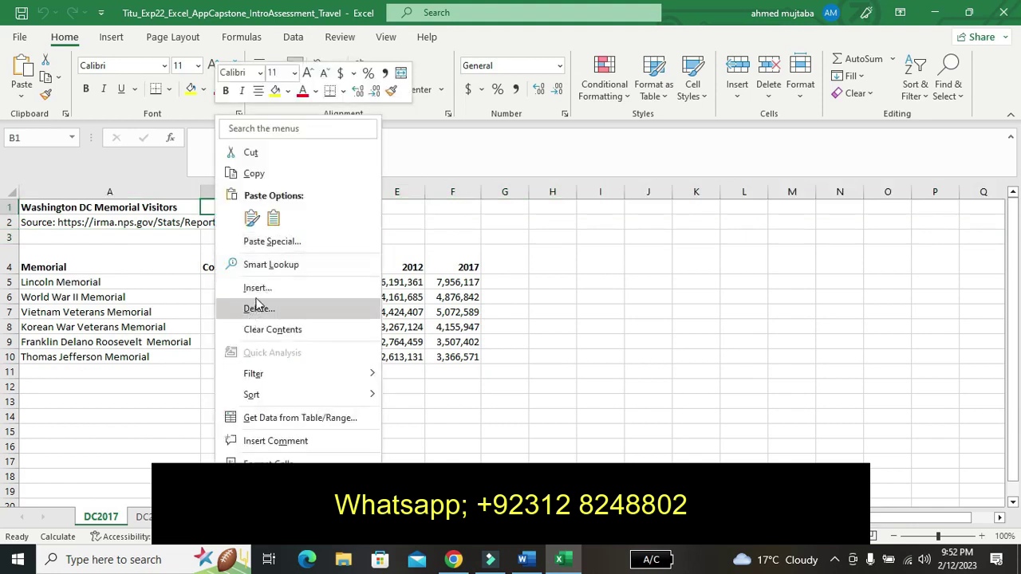
{"action": "left_click", "coordinate": [180, 431]}
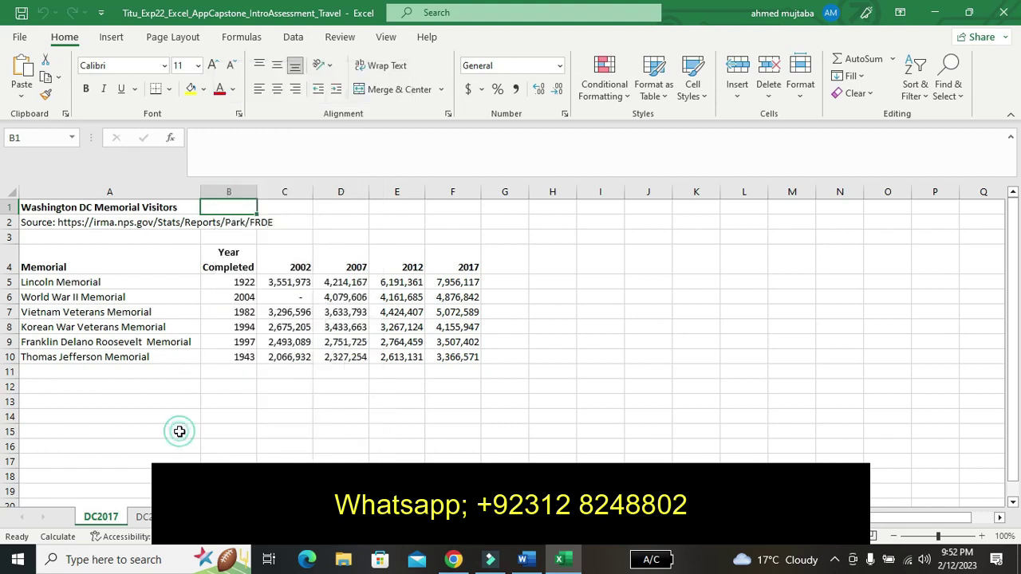
{"action": "left_click", "coordinate": [524, 559]}
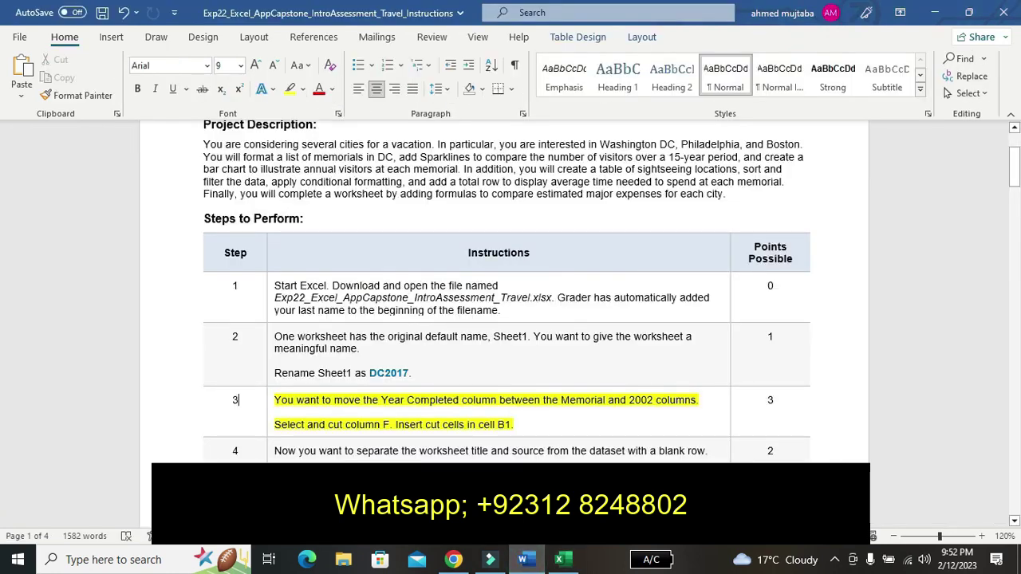
Step: Highlight step 4's blank-row instruction in yellow instead of step 3, then return to Excel
{"action": "key", "text": "Tab"}
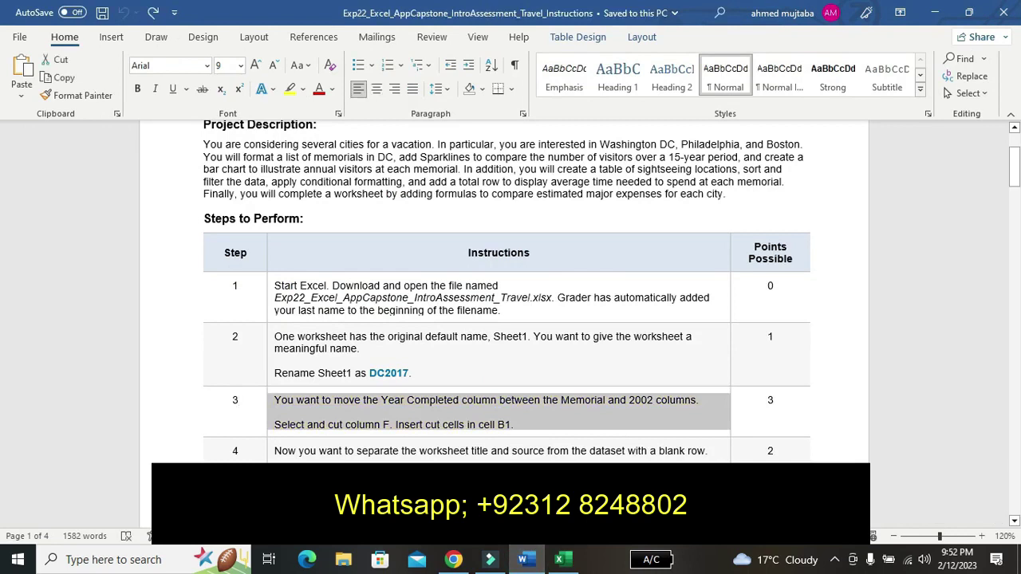
{"action": "right_click", "coordinate": [280, 471]}
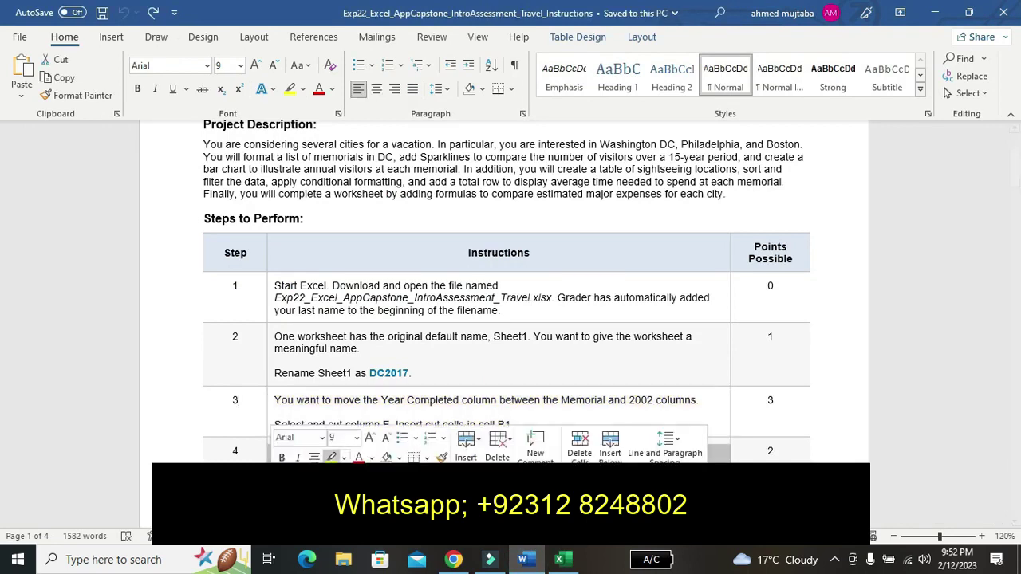
{"action": "left_click", "coordinate": [233, 451]}
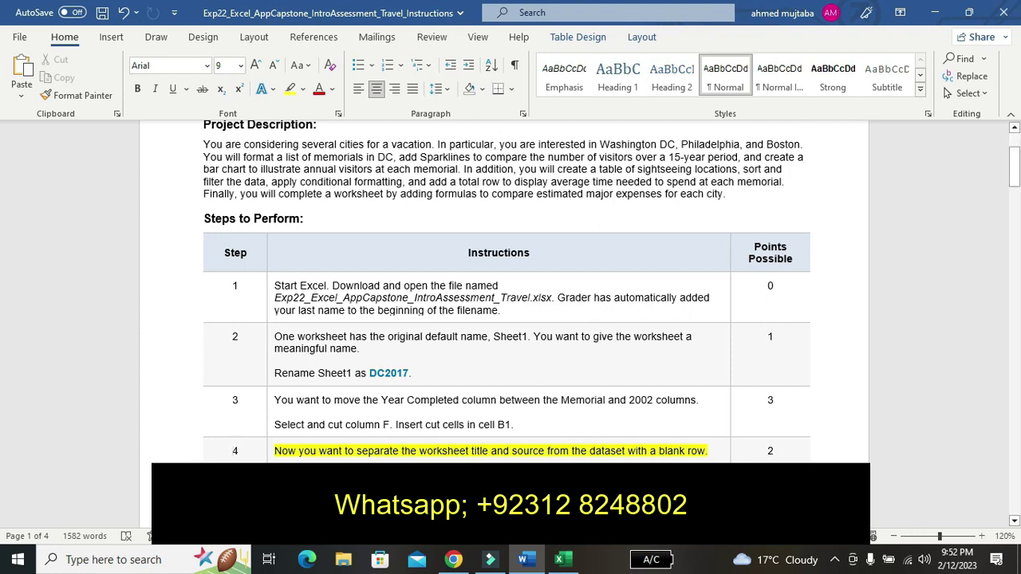
{"action": "left_click", "coordinate": [564, 561]}
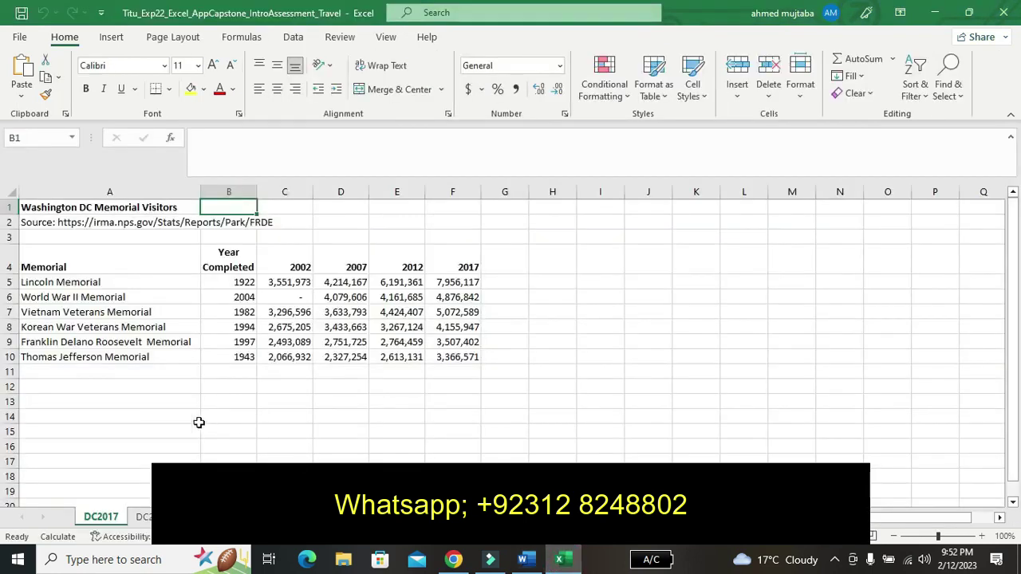
Step: Select the blank row 3 on DC2017, then go back to the Word instructions
{"action": "left_click", "coordinate": [11, 237]}
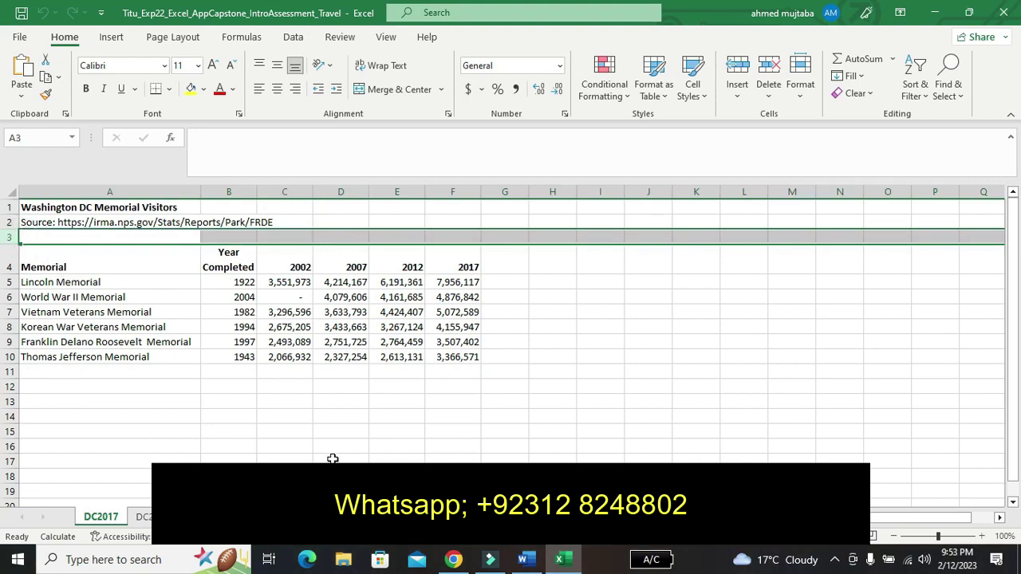
{"action": "left_click", "coordinate": [529, 562]}
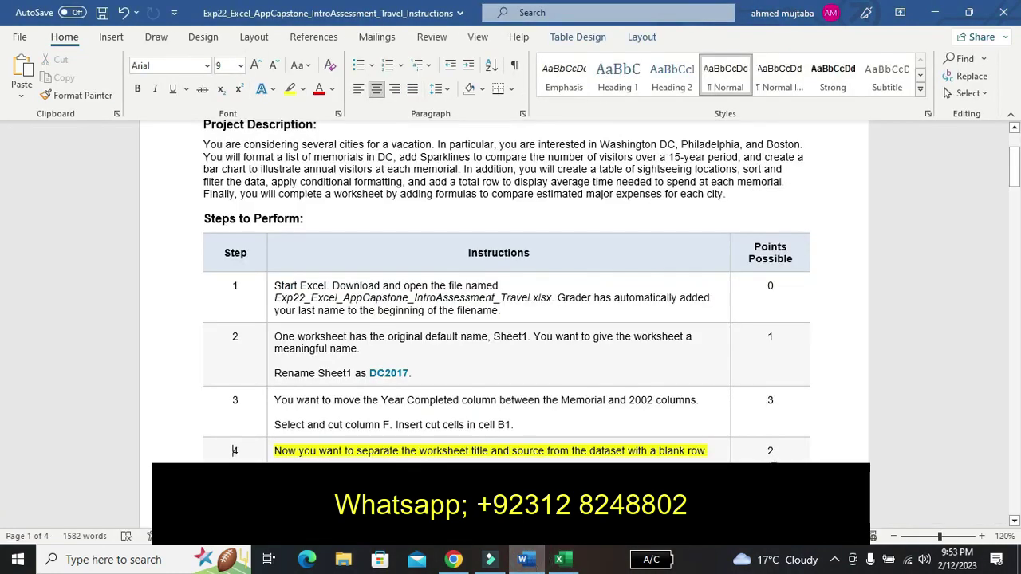
Step: Remove step 4's highlight and mark step 5's DC2020 spelling-check text in yellow
{"action": "left_click", "coordinate": [1015, 523]}
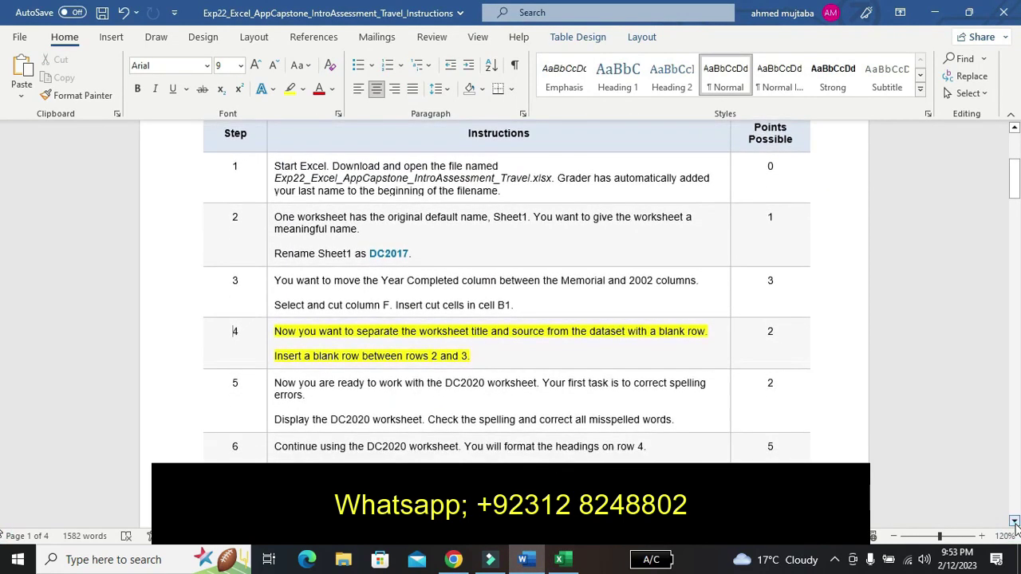
{"action": "key", "text": "ctrl+z"}
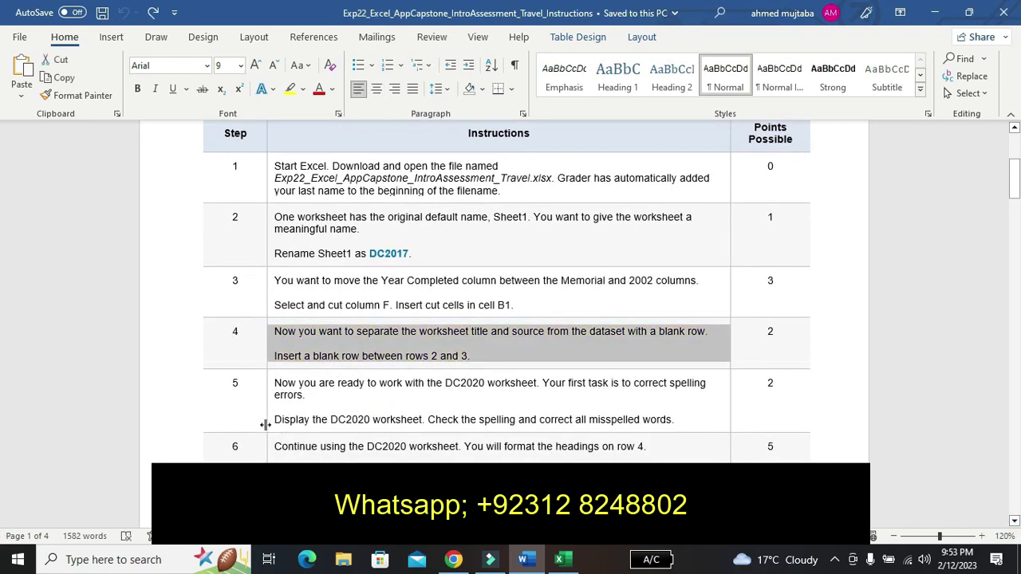
{"action": "left_click", "coordinate": [268, 427]}
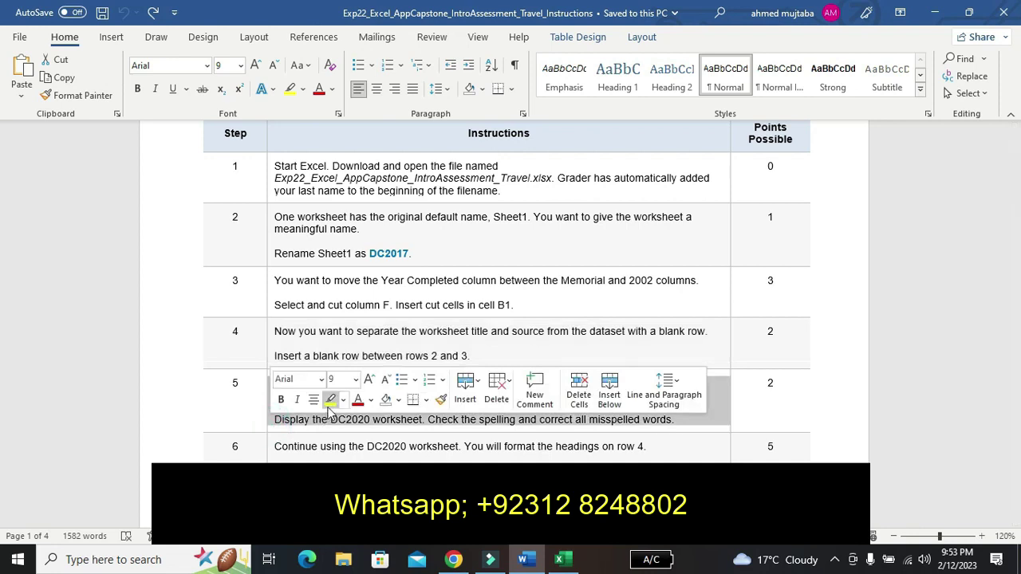
{"action": "left_click", "coordinate": [330, 399]}
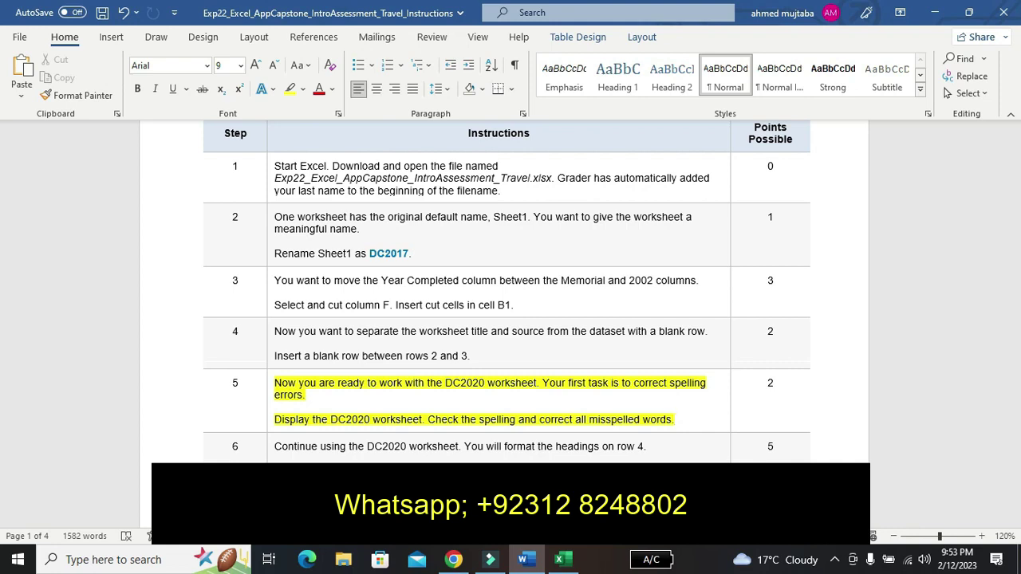
Step: Spell-check the DC2017 sheet, which finds no errors
{"action": "mouse_move", "coordinate": [563, 561]}
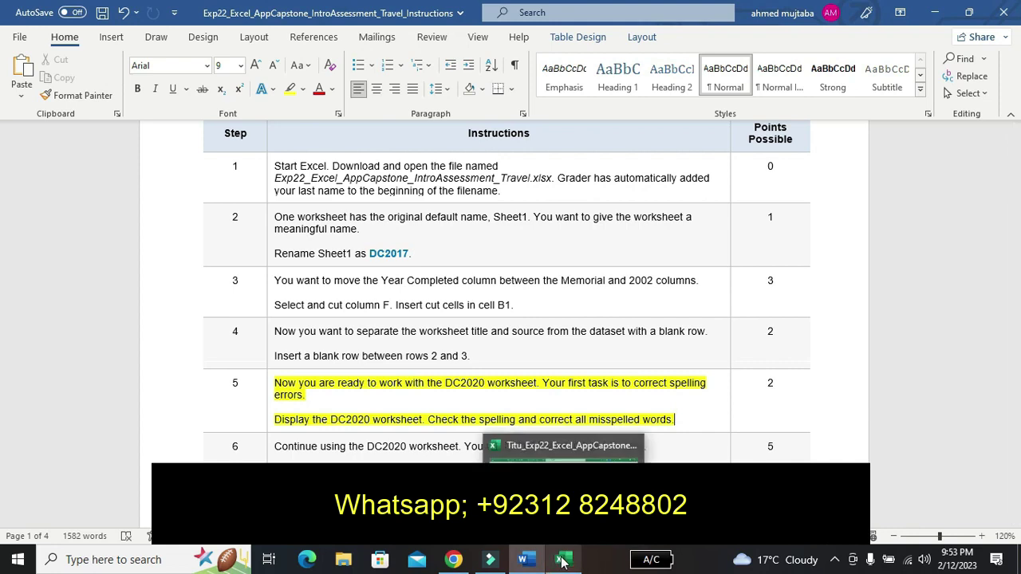
{"action": "left_click", "coordinate": [564, 447]}
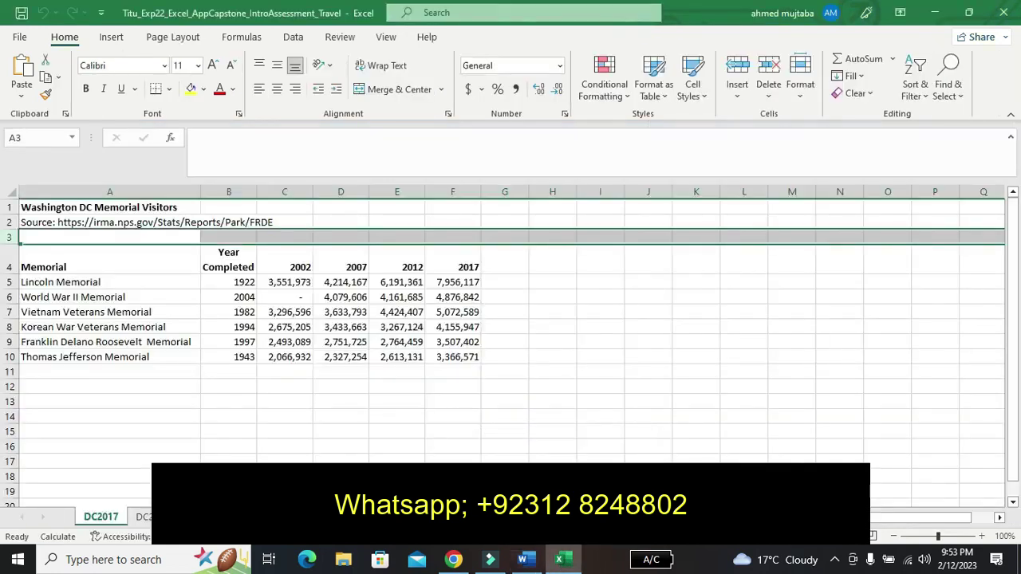
{"action": "left_click", "coordinate": [350, 40]}
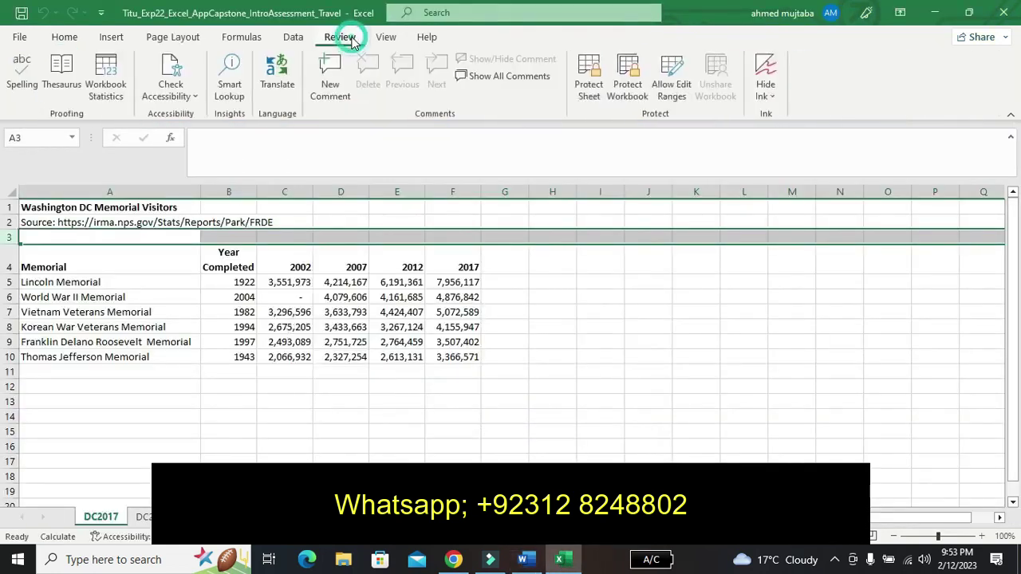
{"action": "left_click", "coordinate": [25, 83]}
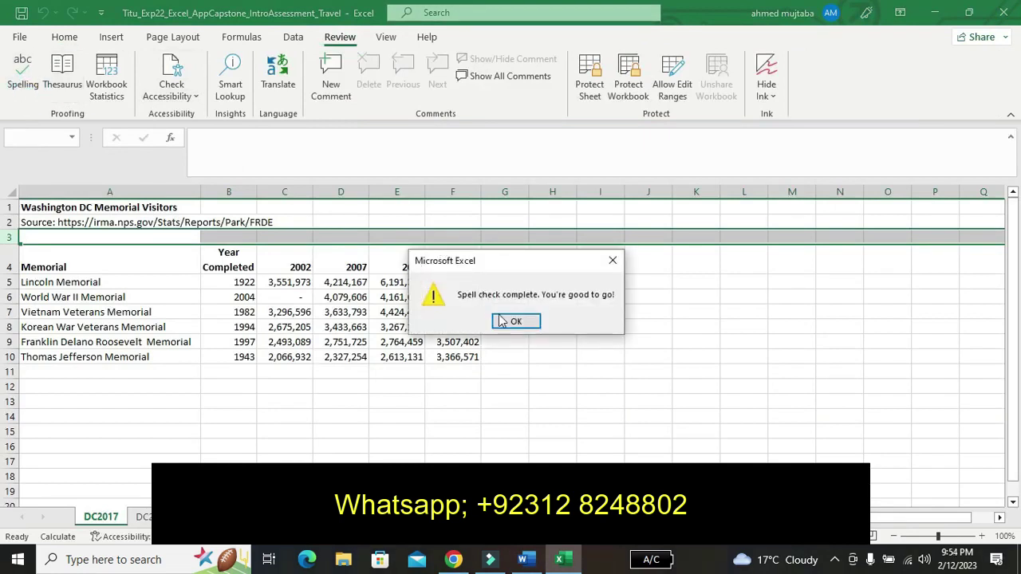
{"action": "left_click", "coordinate": [511, 327]}
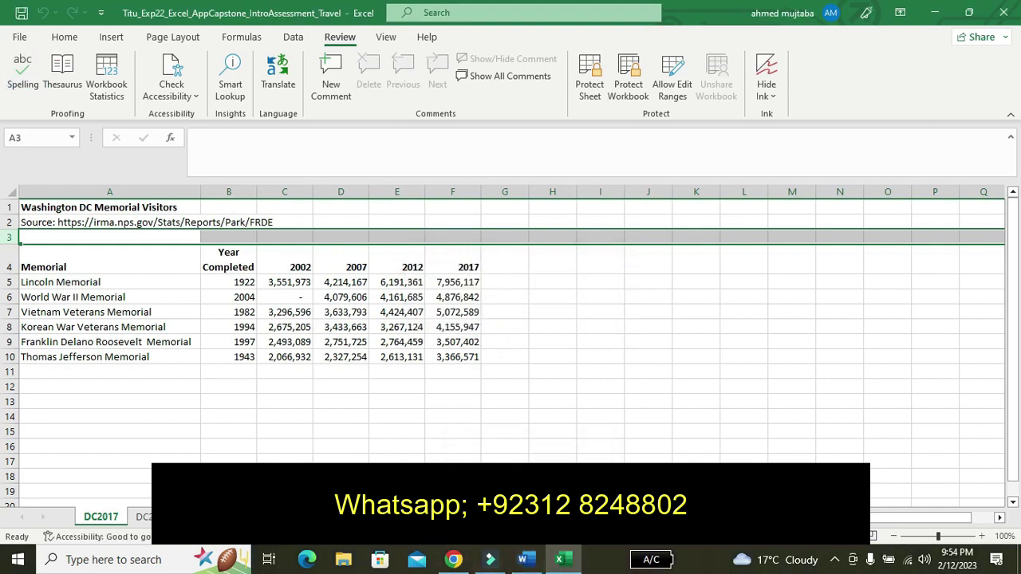
Step: Open the DC2020 sheet, start and cancel a spell check, then return to Word
{"action": "left_click", "coordinate": [147, 520]}
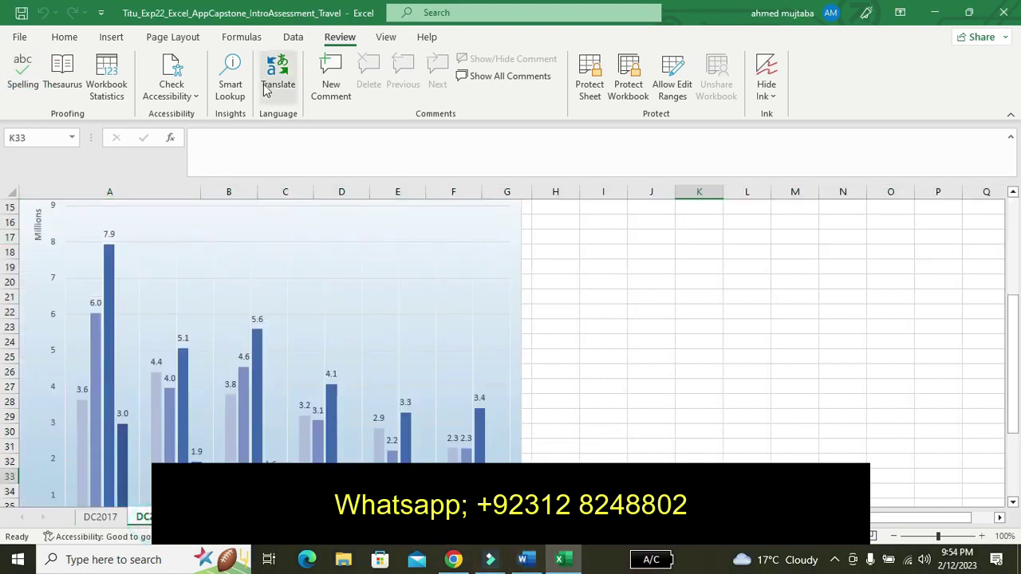
{"action": "left_click", "coordinate": [19, 80]}
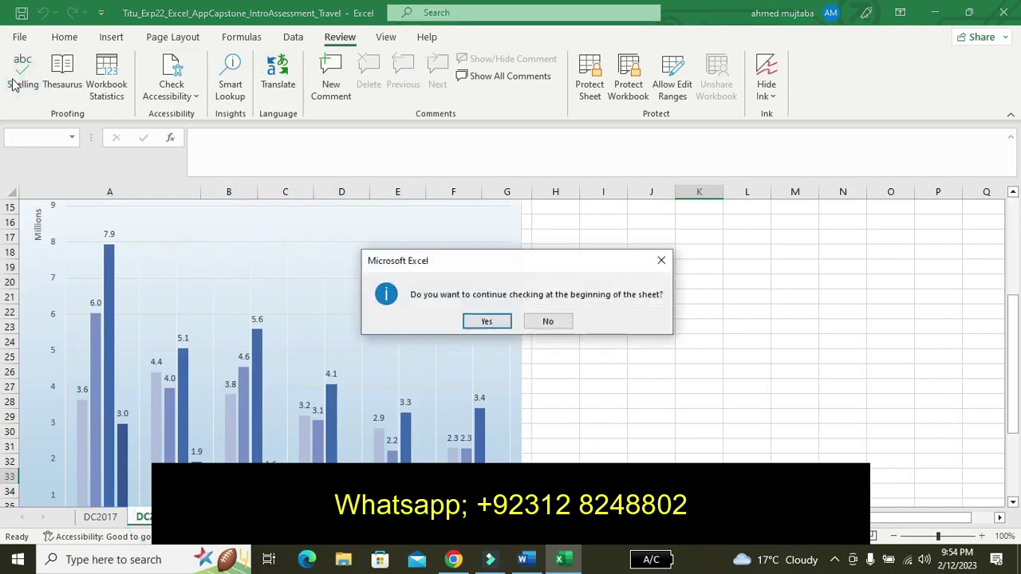
{"action": "left_click", "coordinate": [668, 262]}
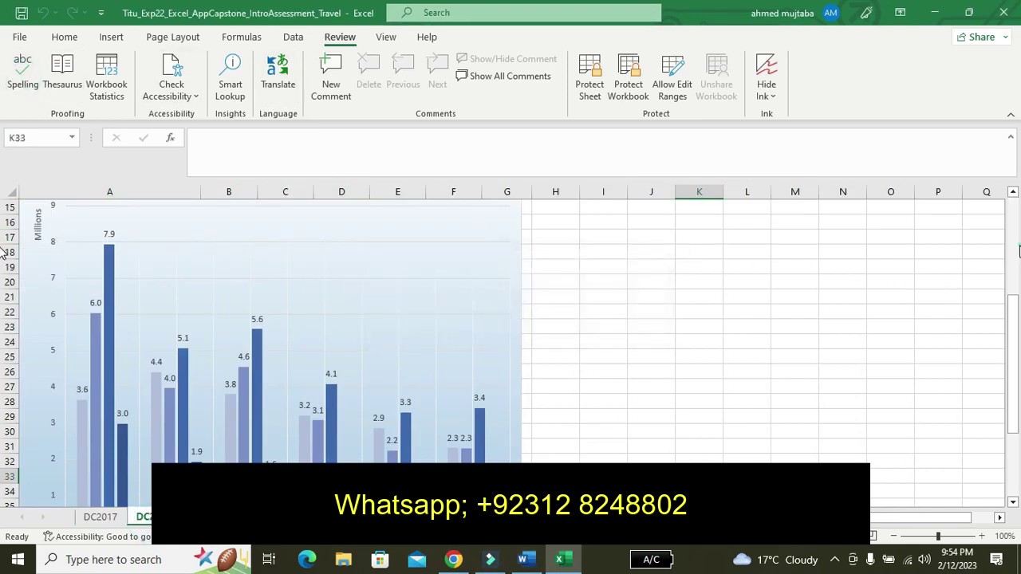
{"action": "left_click", "coordinate": [1011, 240]}
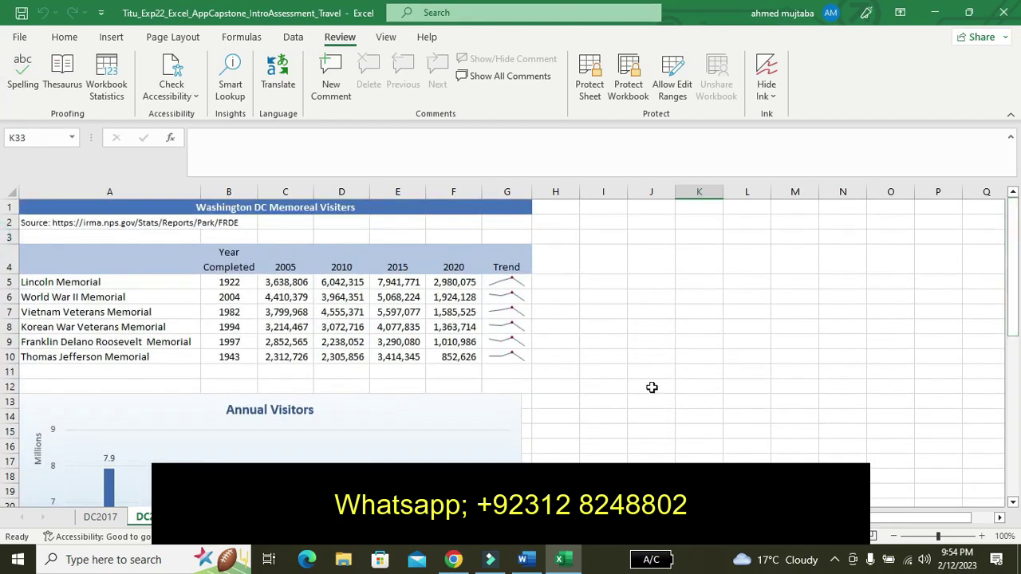
{"action": "left_click", "coordinate": [523, 559]}
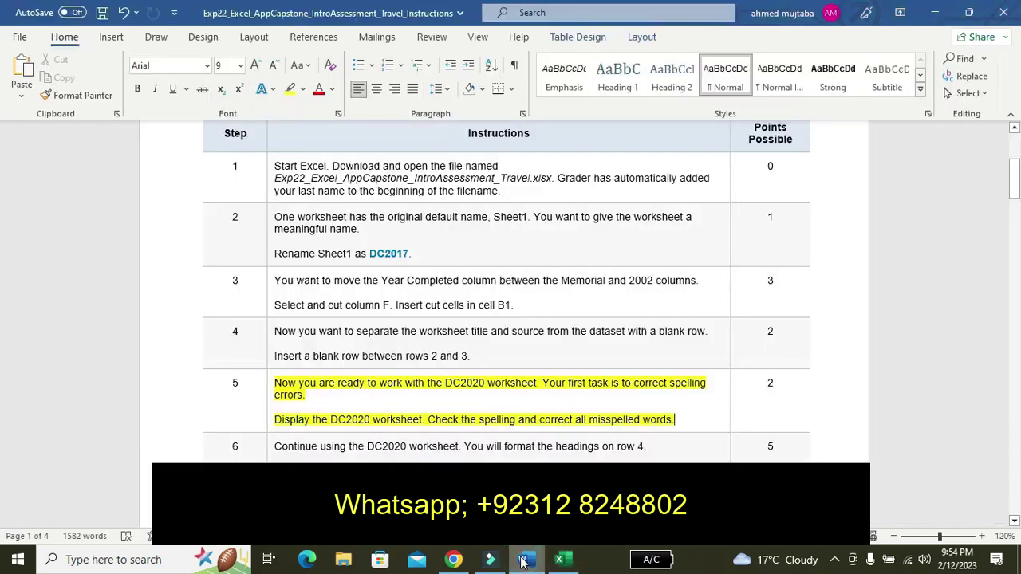
Step: Move the yellow highlight from step 5 to step 6 and read step 6's full text
{"action": "key", "text": "ctrl+z"}
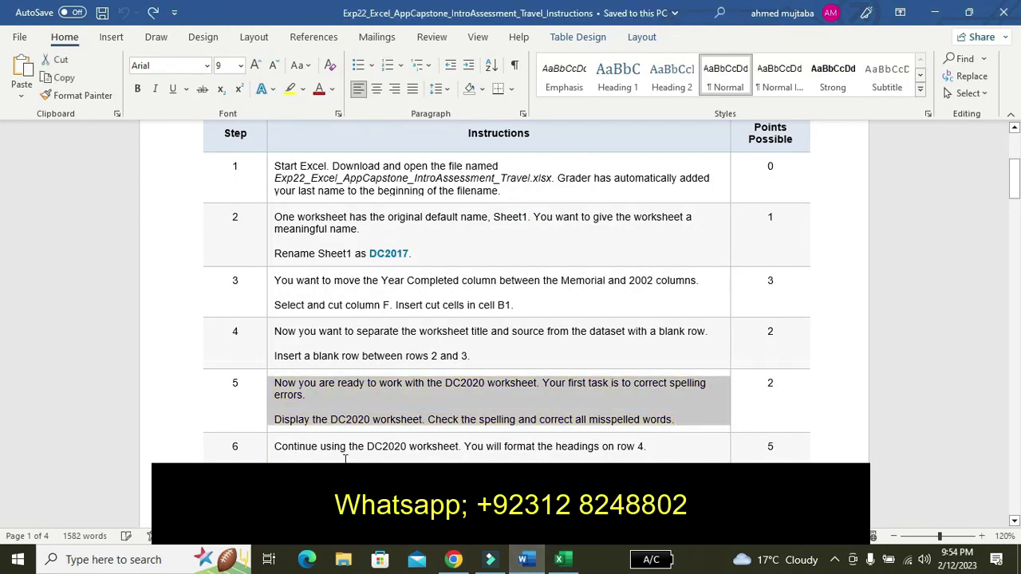
{"action": "right_click", "coordinate": [311, 461]}
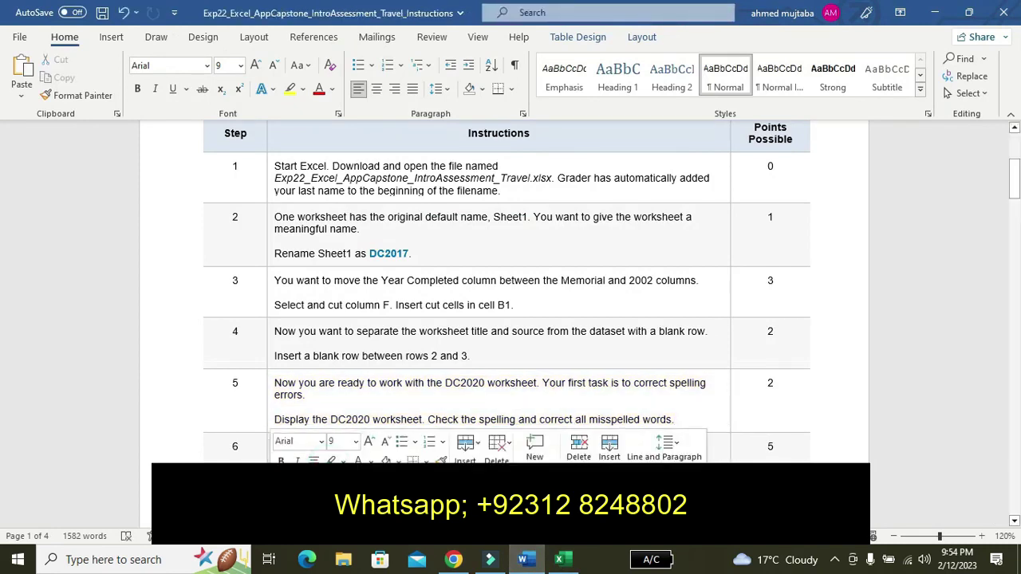
{"action": "left_click", "coordinate": [331, 461]}
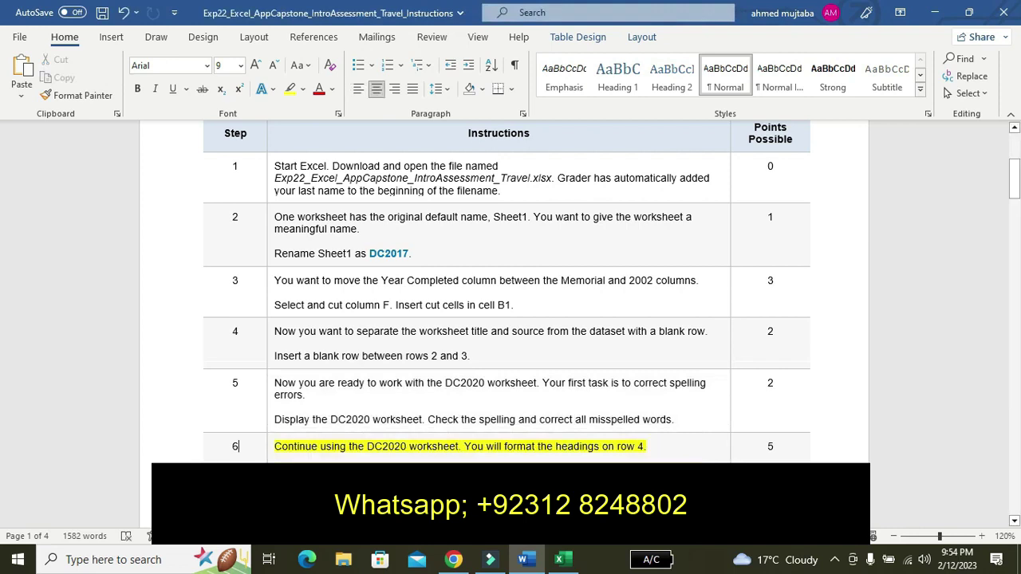
{"action": "left_click", "coordinate": [1014, 522]}
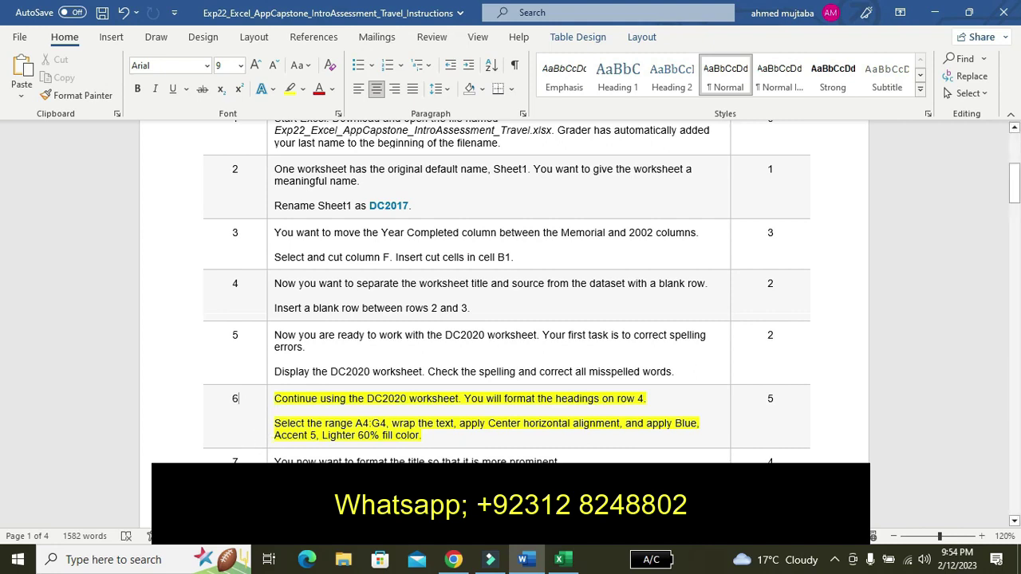
{"action": "left_click", "coordinate": [560, 559]}
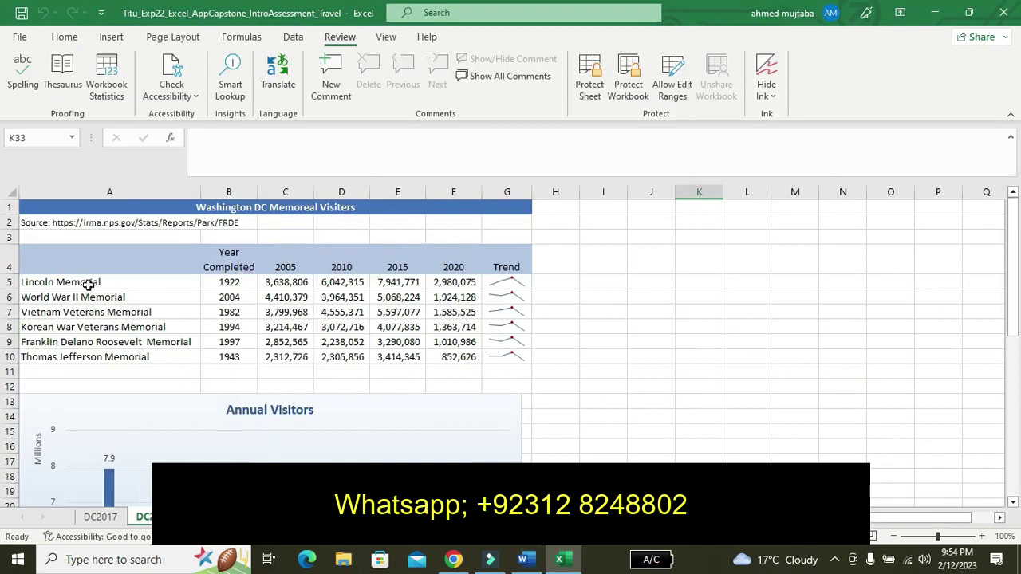
Step: Select the DC2020 headings A4:G4, center them, and open the Fill Color choices
{"action": "left_click", "coordinate": [33, 267]}
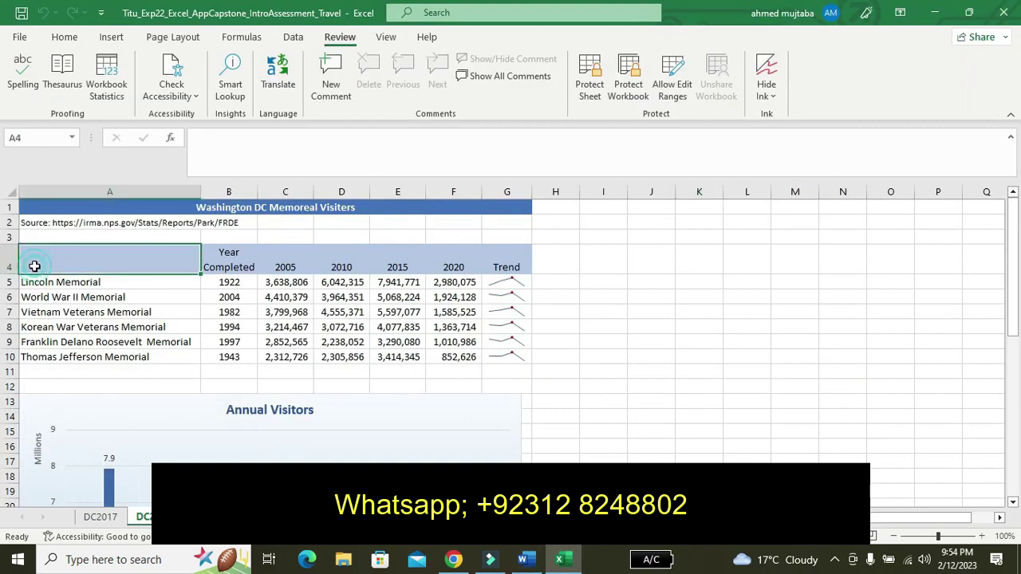
{"action": "left_click_drag", "start_coordinate": [89, 262], "coordinate": [489, 257]}
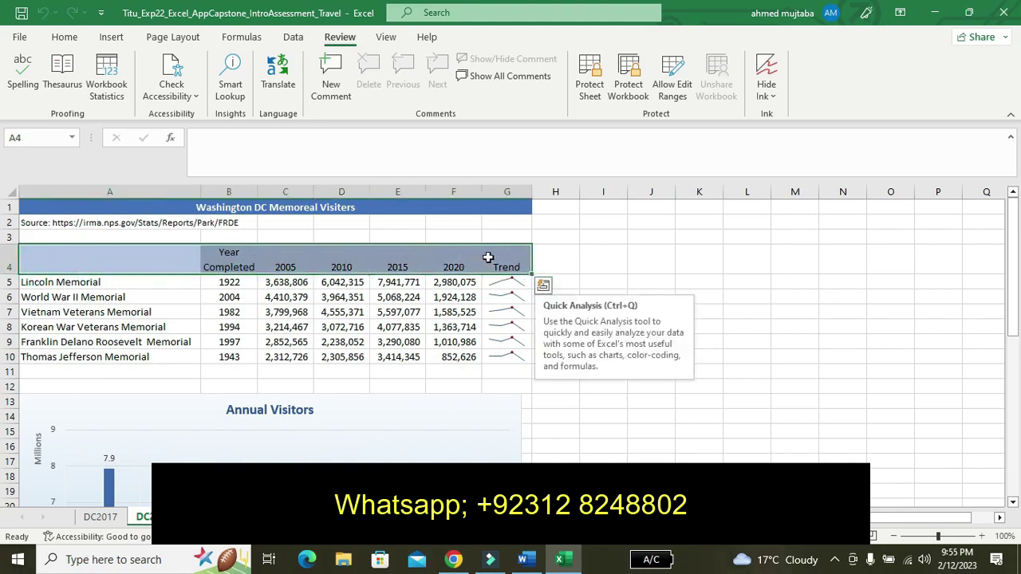
{"action": "left_click", "coordinate": [16, 37]}
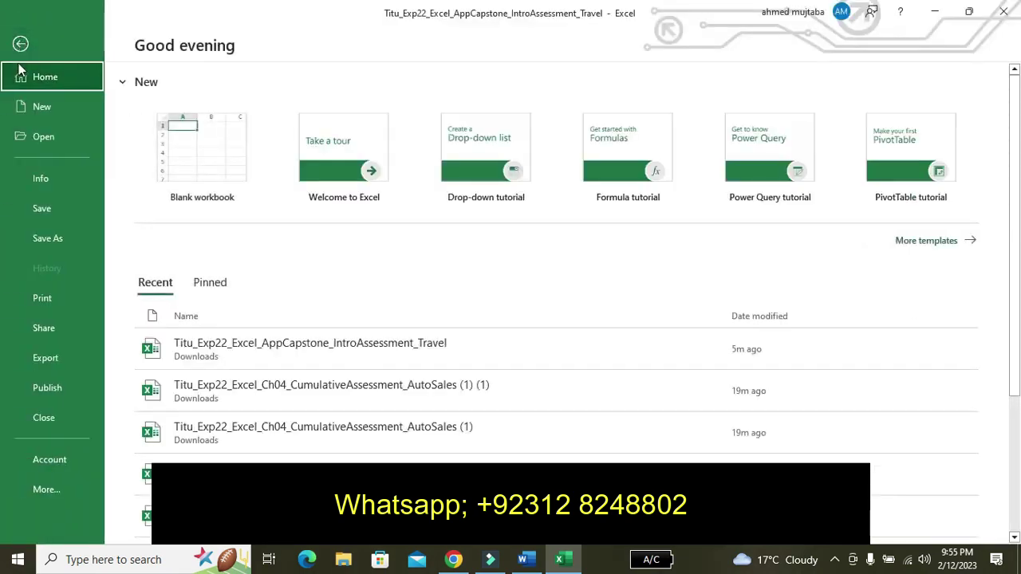
{"action": "left_click", "coordinate": [21, 44]}
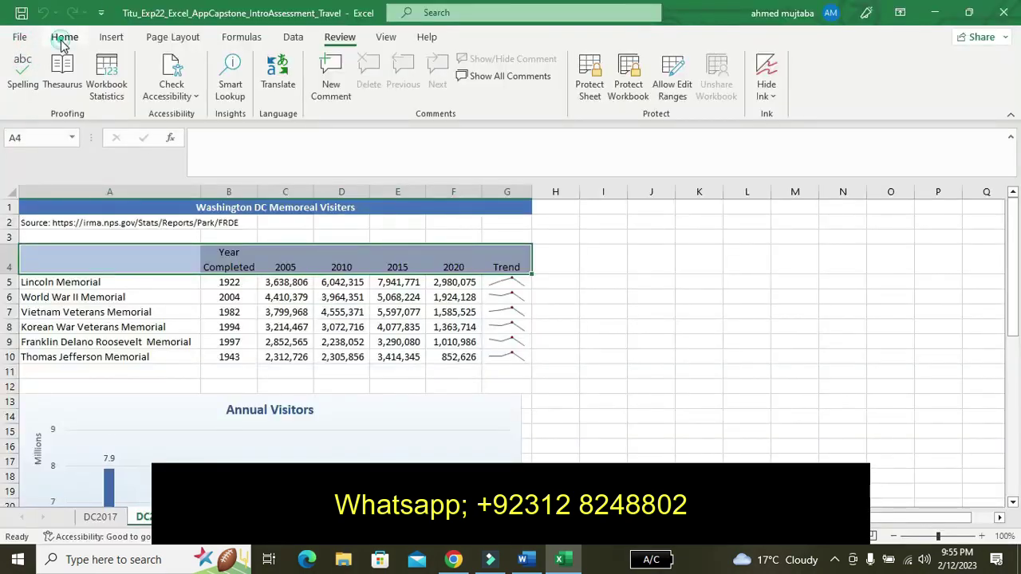
{"action": "left_click", "coordinate": [63, 40]}
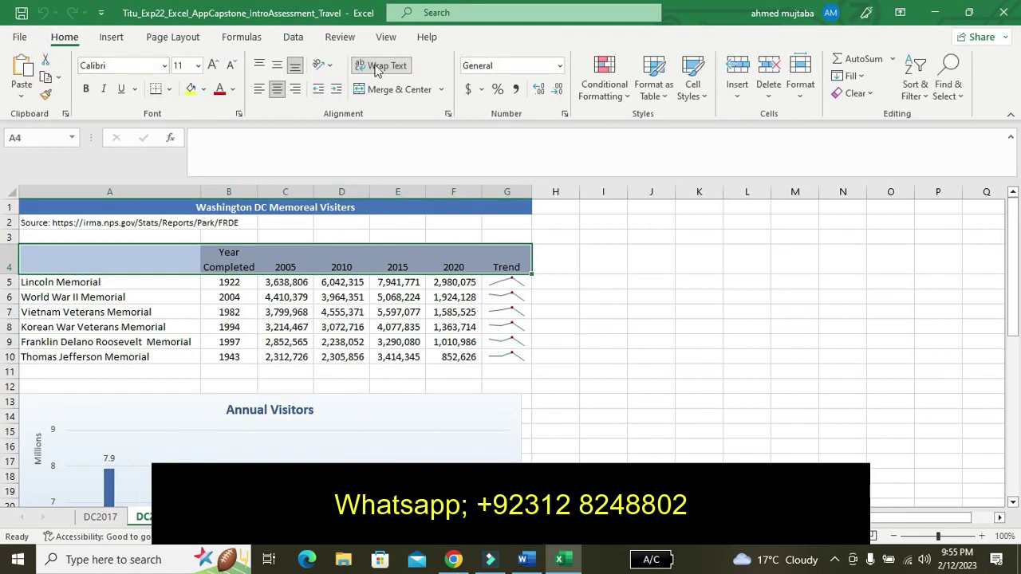
{"action": "left_click", "coordinate": [274, 91]}
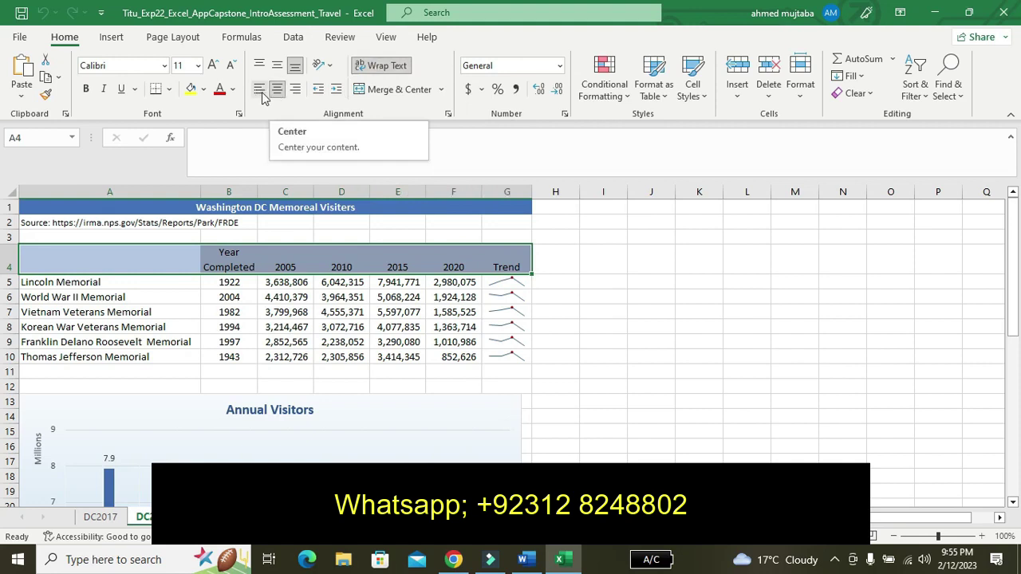
{"action": "left_click", "coordinate": [204, 89]}
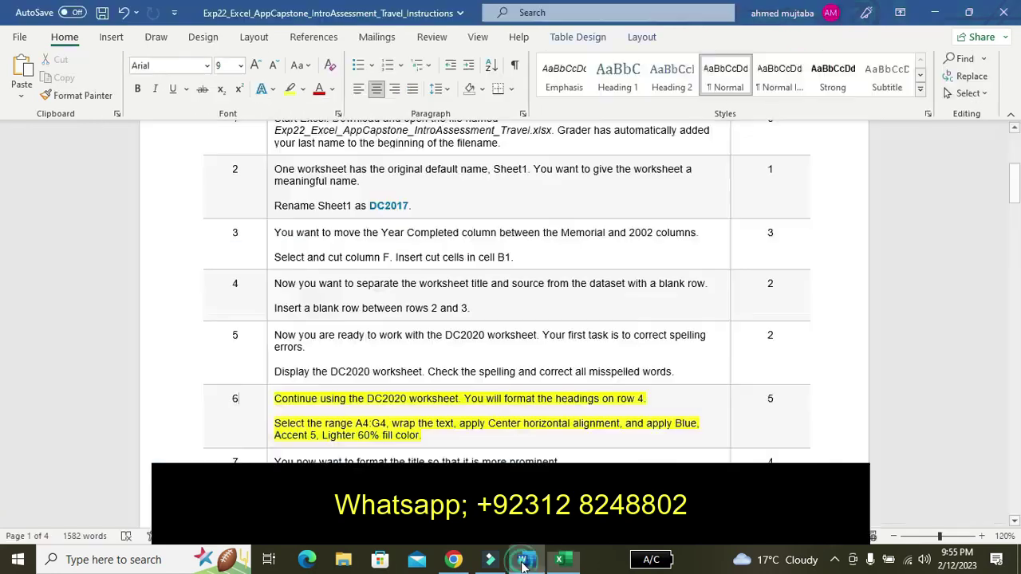
{"action": "left_click", "coordinate": [523, 559]}
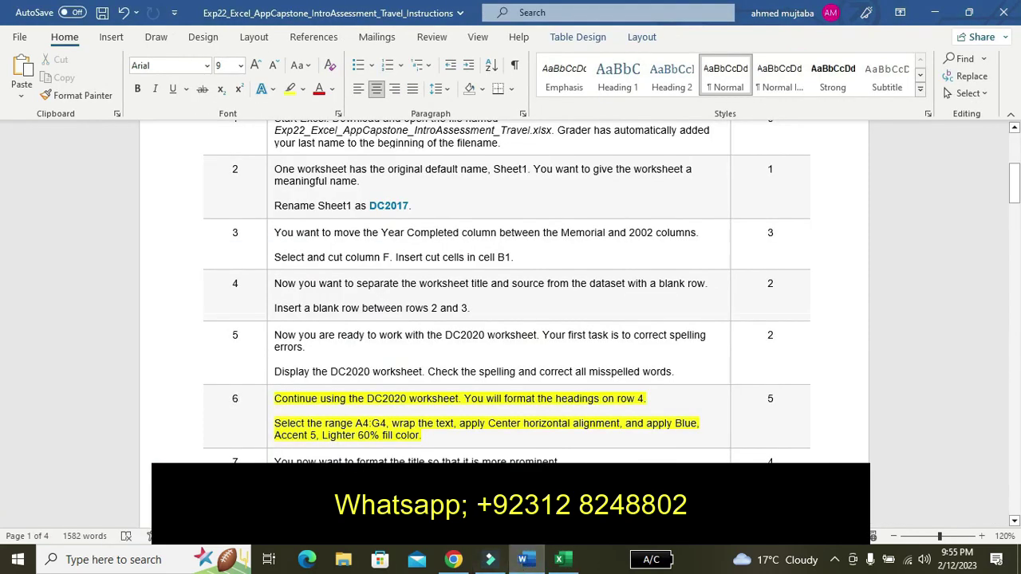
Step: Move the yellow highlight from step 6 to step 7's merge-and-style title task
{"action": "key", "text": "ctrl+z"}
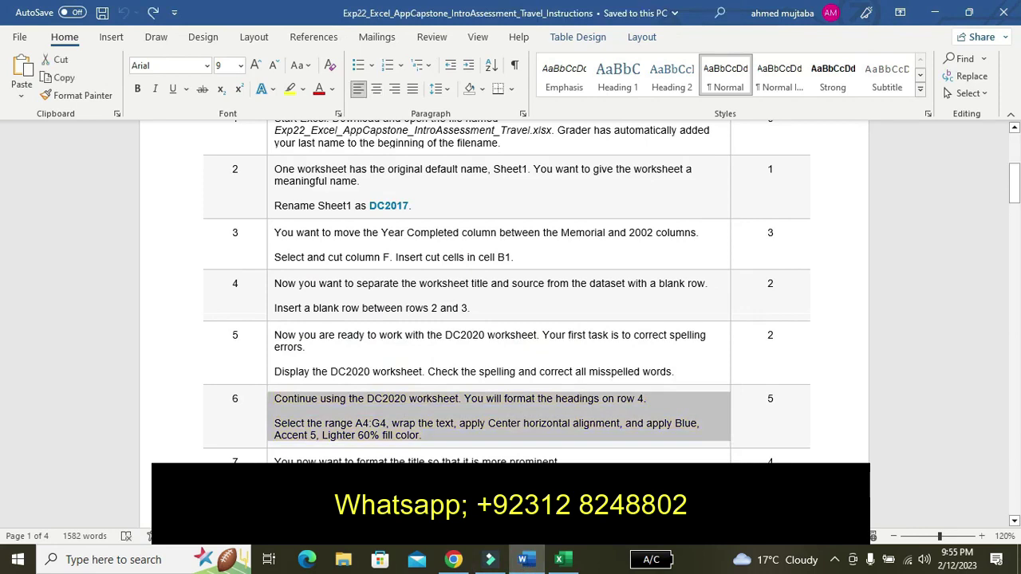
{"action": "right_click", "coordinate": [276, 471]}
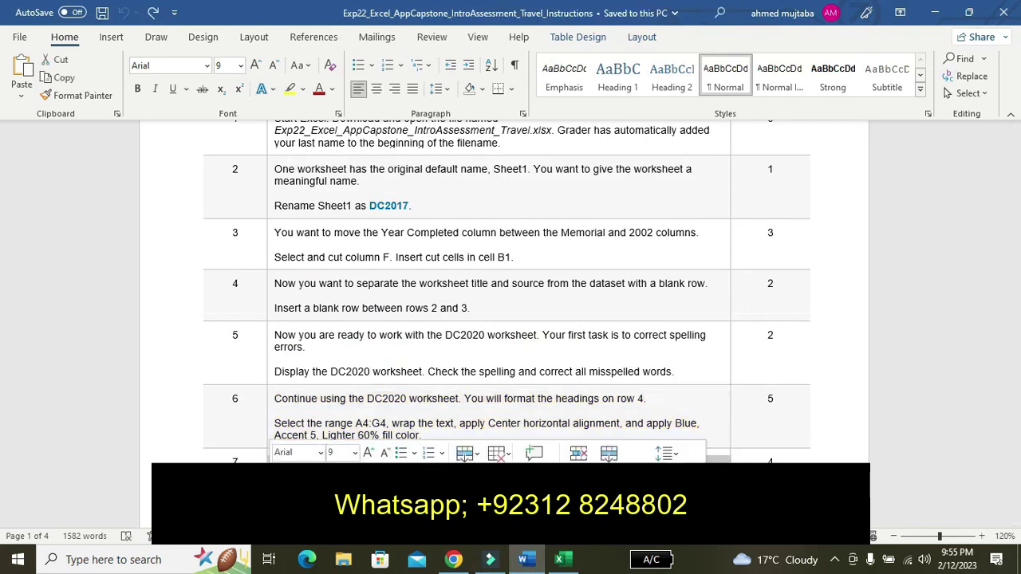
{"action": "key", "text": "ctrl+y"}
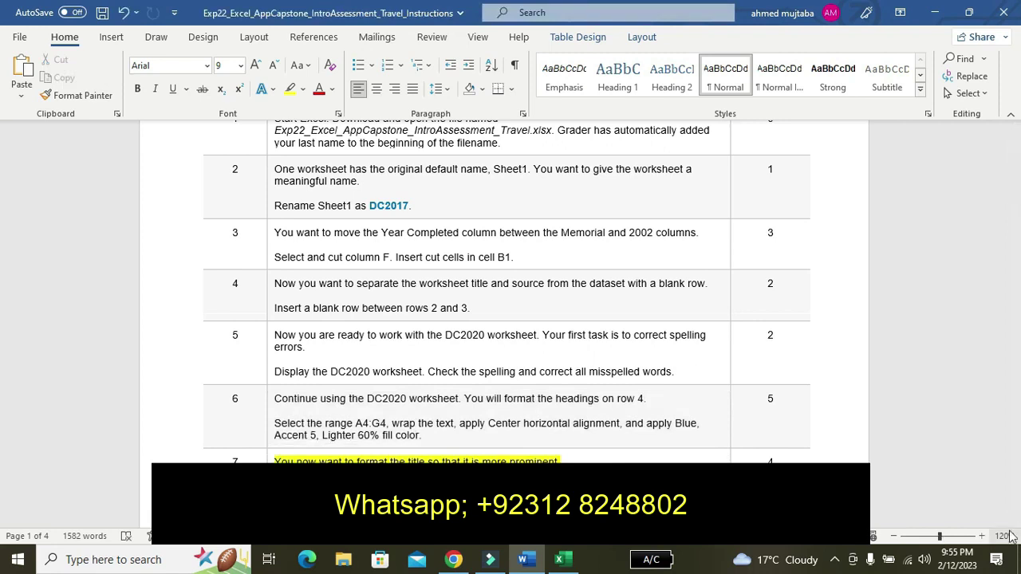
{"action": "scroll", "coordinate": [1016, 521], "scroll_direction": "down", "scroll_amount": 2}
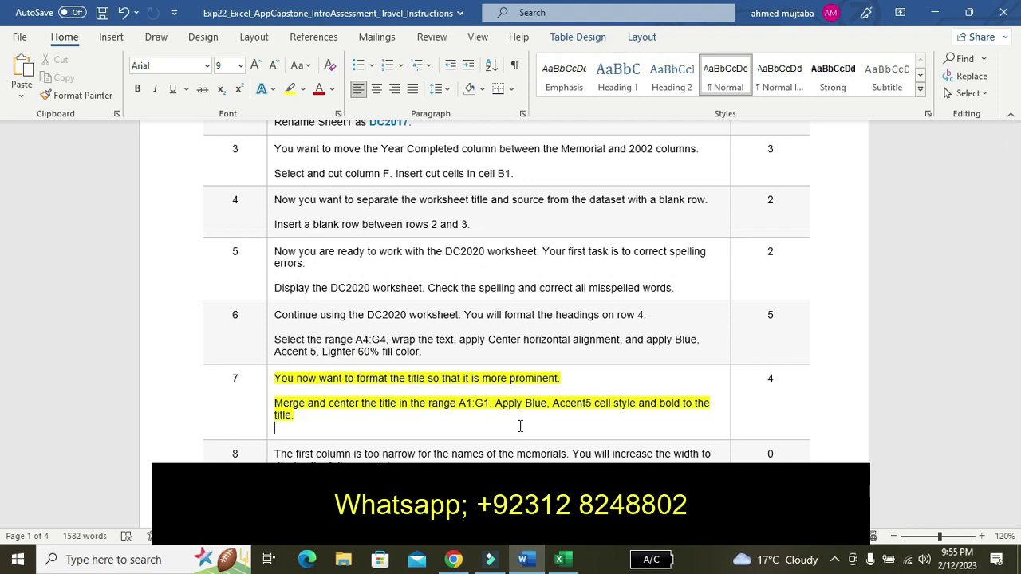
Step: Select DC2020's merged title cell A1 and view the Cell Styles gallery without applying one
{"action": "left_click", "coordinate": [563, 561]}
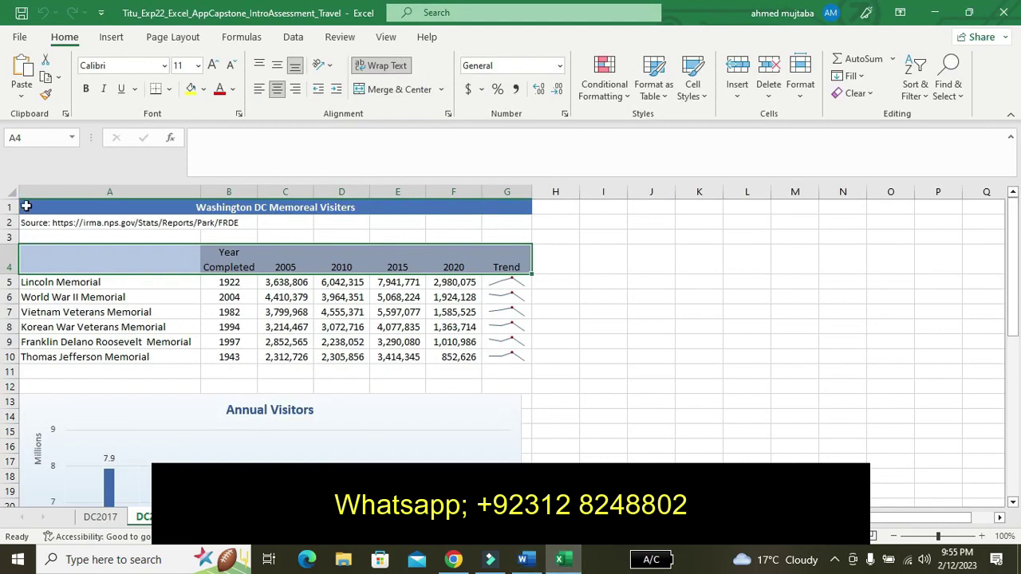
{"action": "left_click", "coordinate": [24, 207]}
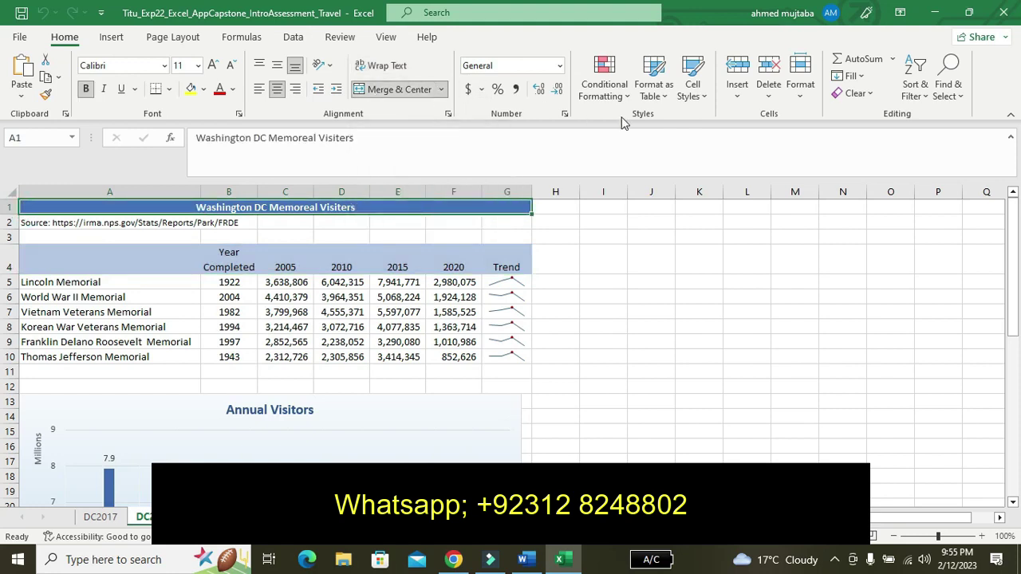
{"action": "left_click", "coordinate": [693, 86]}
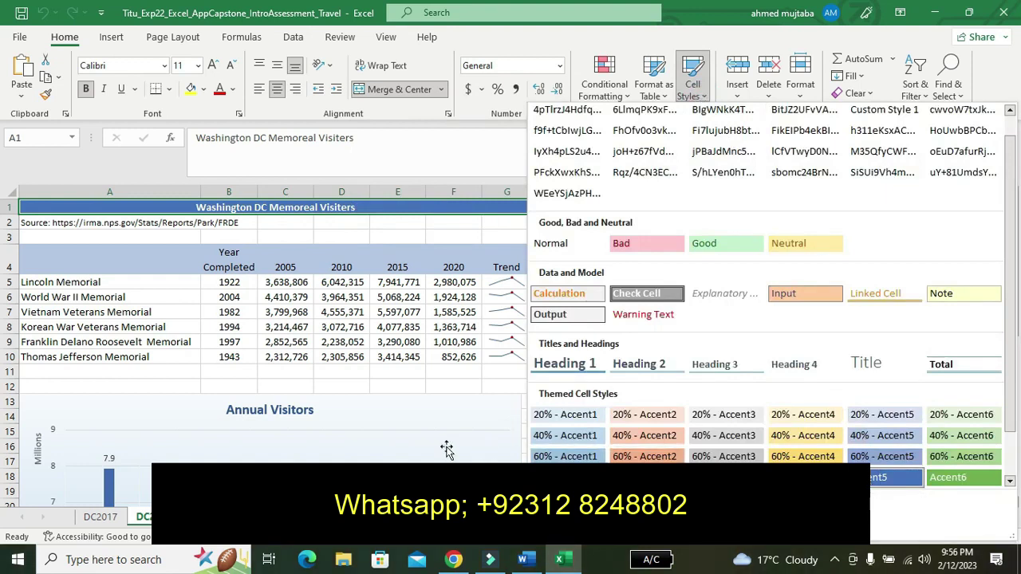
{"action": "key", "text": "Escape"}
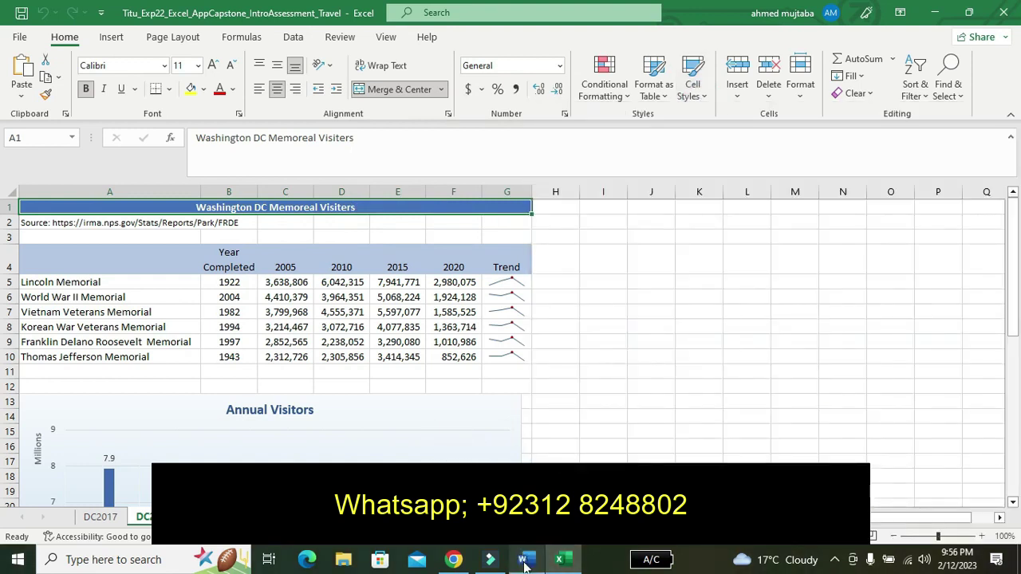
Step: Undo step 7's yellow highlight in Word, then return to Excel
{"action": "left_click", "coordinate": [523, 562]}
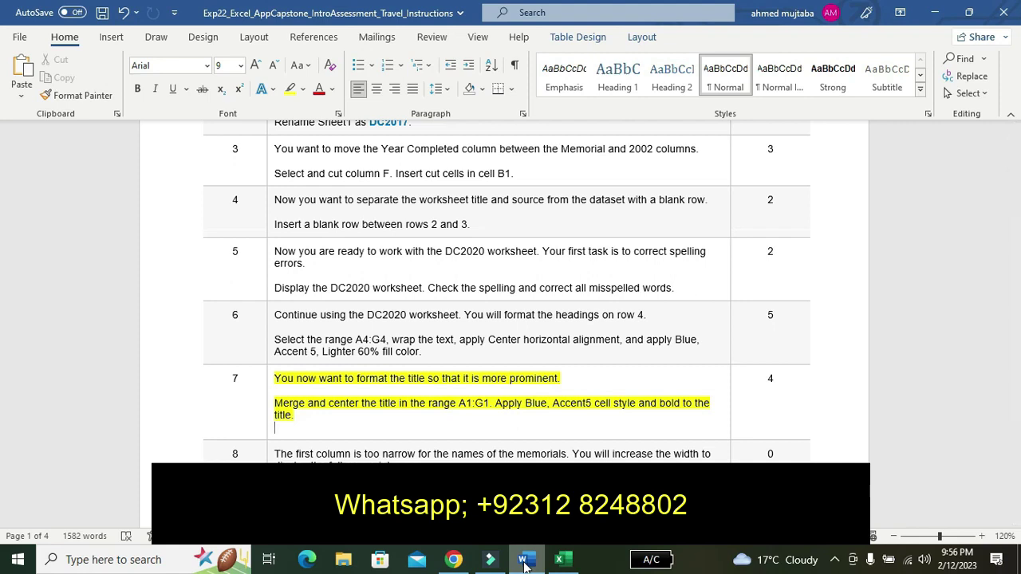
{"action": "key", "text": "ctrl+z"}
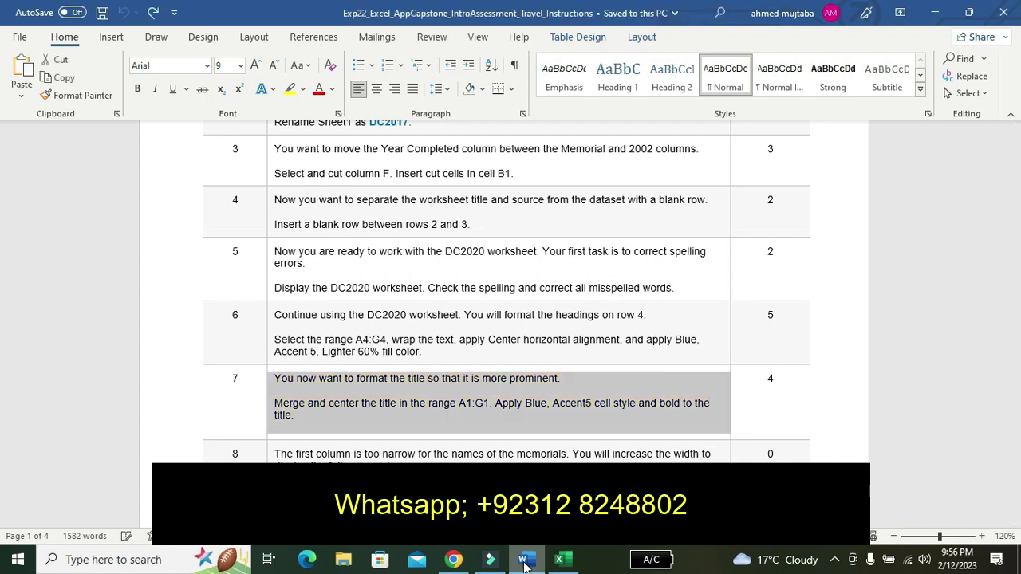
{"action": "left_click", "coordinate": [563, 560]}
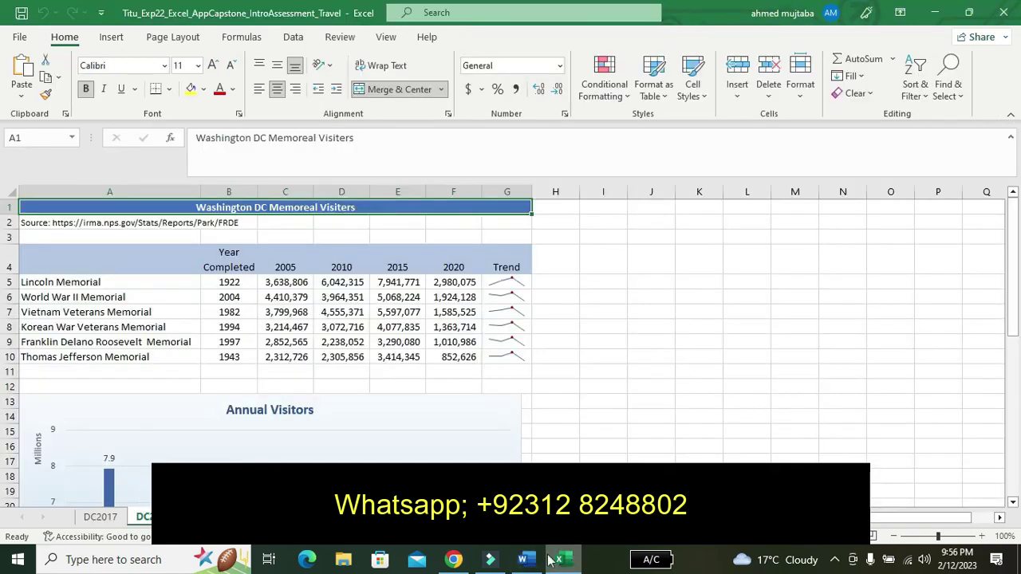
Step: Look through the sightseeing, travel cost and DC2017 sheets, then return to the Word instructions
{"action": "key", "text": "ctrl+Page_Down"}
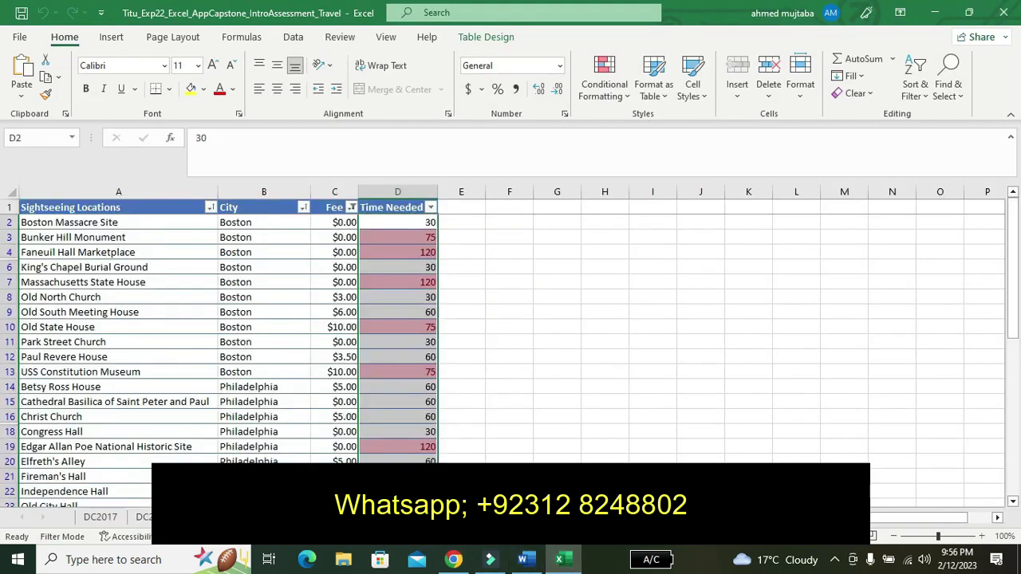
{"action": "left_click", "coordinate": [1015, 438]}
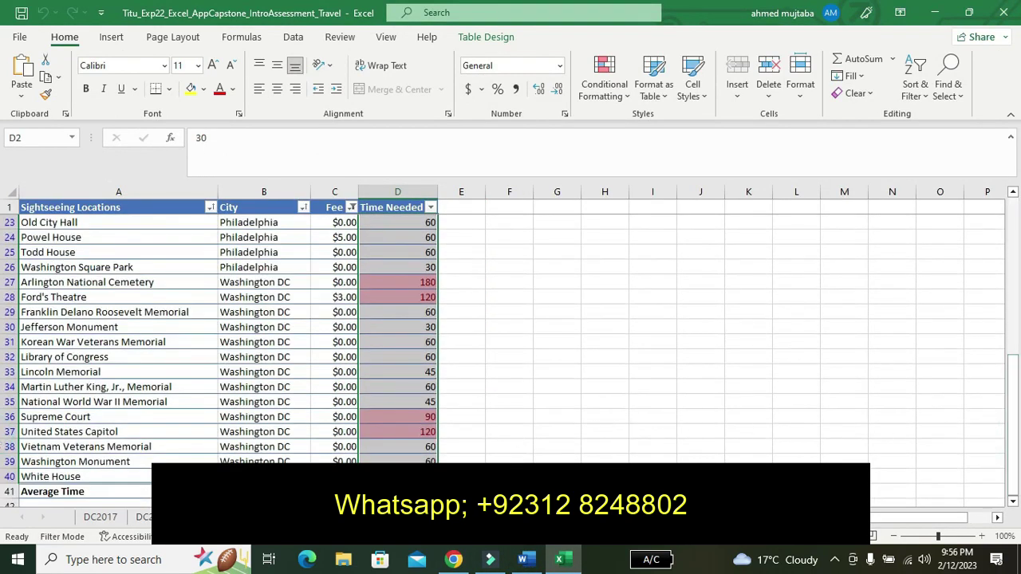
{"action": "key", "text": "ctrl+Page_Up"}
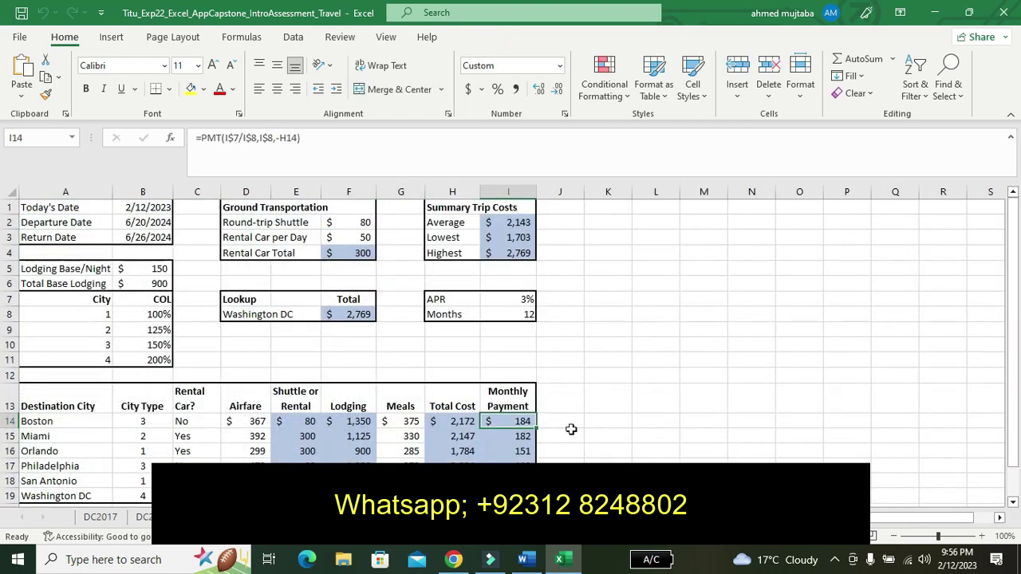
{"action": "left_click", "coordinate": [1015, 489]}
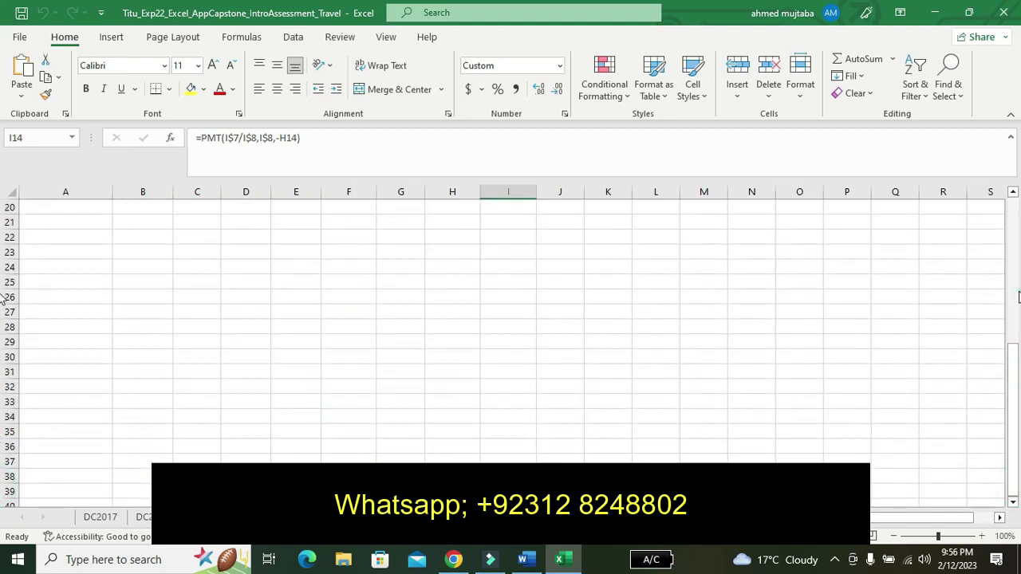
{"action": "left_click", "coordinate": [1017, 298]}
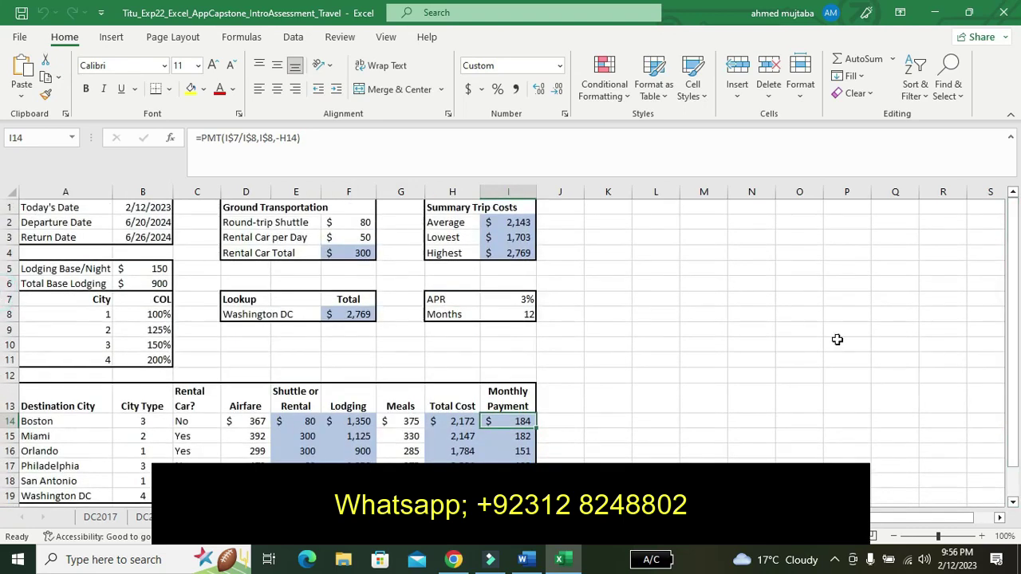
{"action": "left_click", "coordinate": [100, 519]}
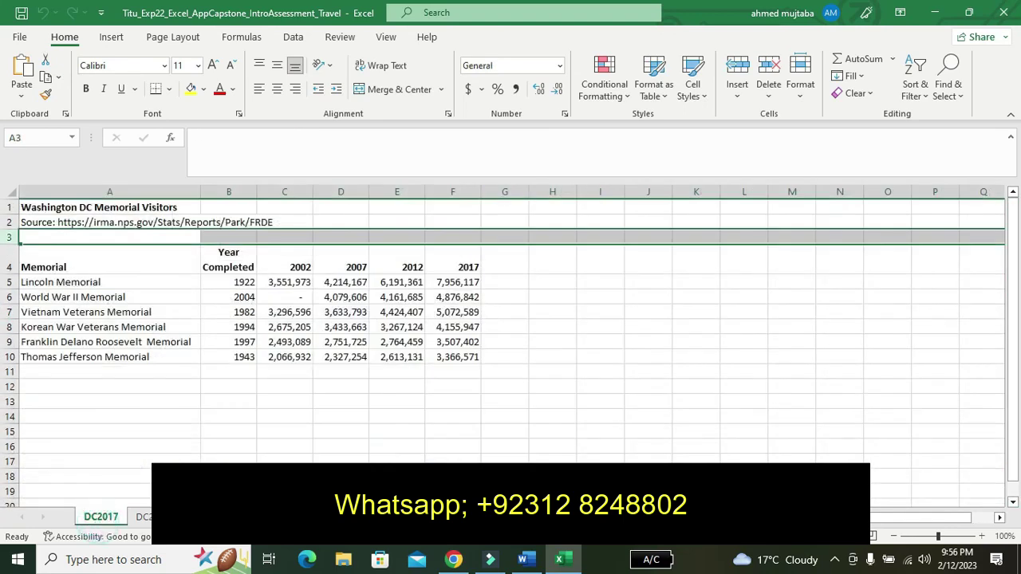
{"action": "left_click", "coordinate": [523, 559]}
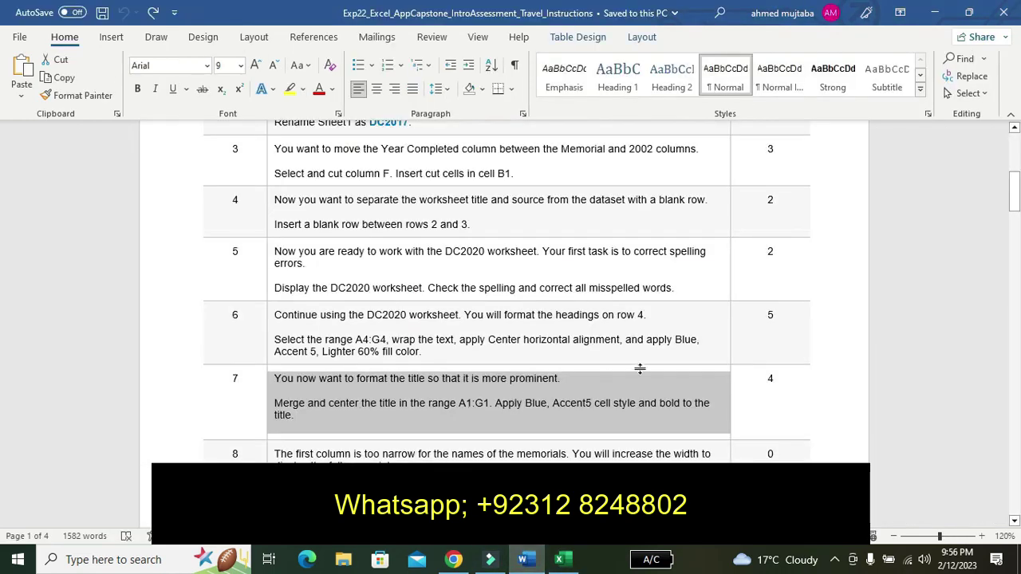
Step: Highlight the Step 2 instruction about renaming Sheet1 in yellow
{"action": "scroll", "coordinate": [2, 158], "scroll_direction": "up", "scroll_amount": 5}
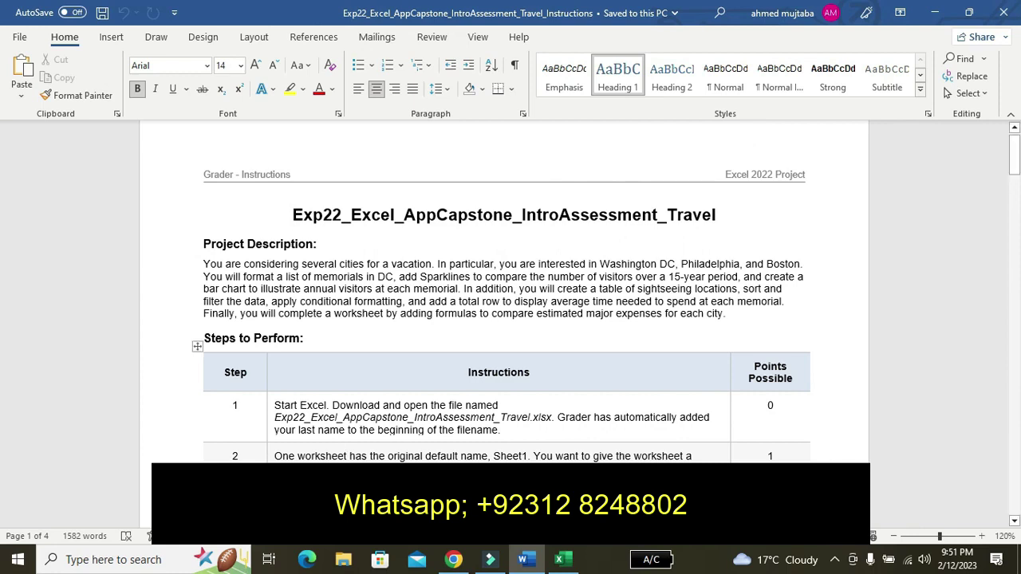
{"action": "right_click", "coordinate": [275, 467]}
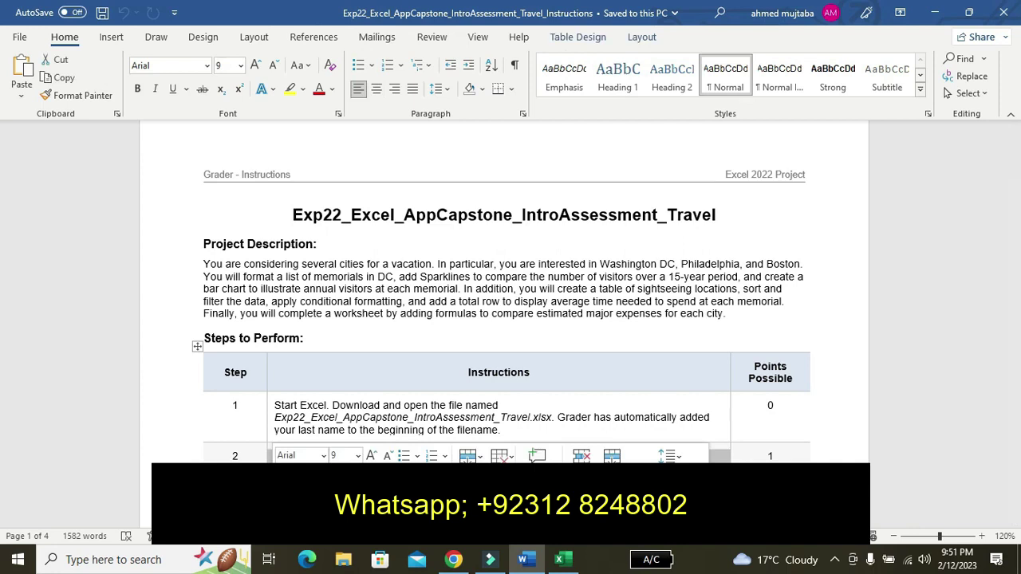
{"action": "key", "text": "Delete"}
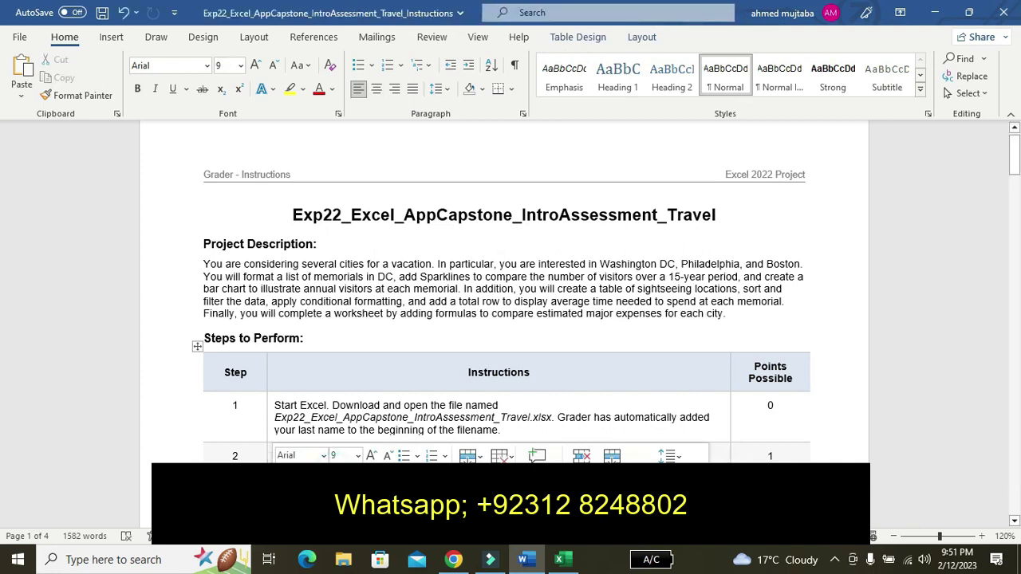
{"action": "left_click", "coordinate": [237, 455]}
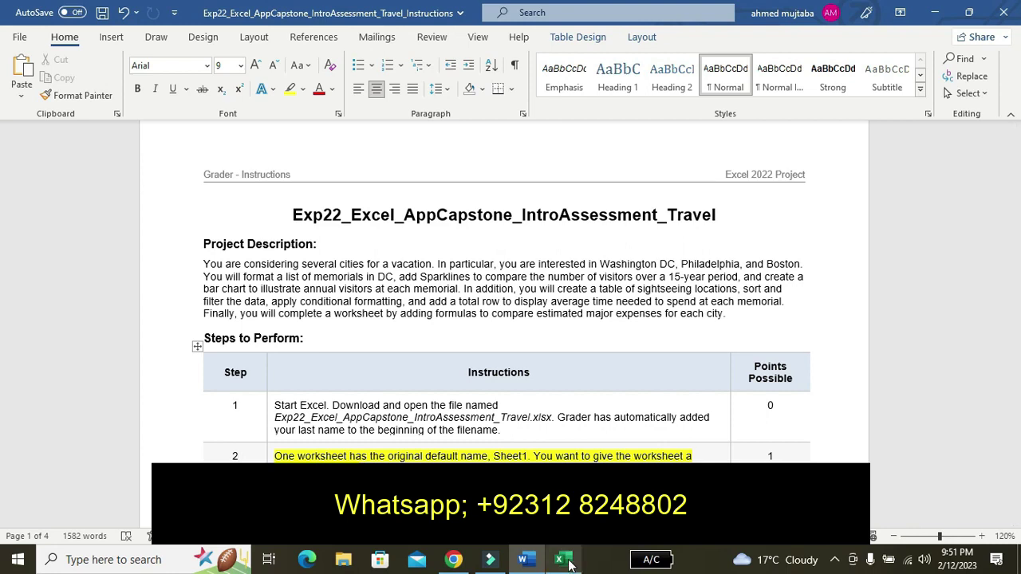
Step: Switch to Excel, where the DC2017 sheet tab is already renamed from Sheet1
{"action": "left_click", "coordinate": [570, 562]}
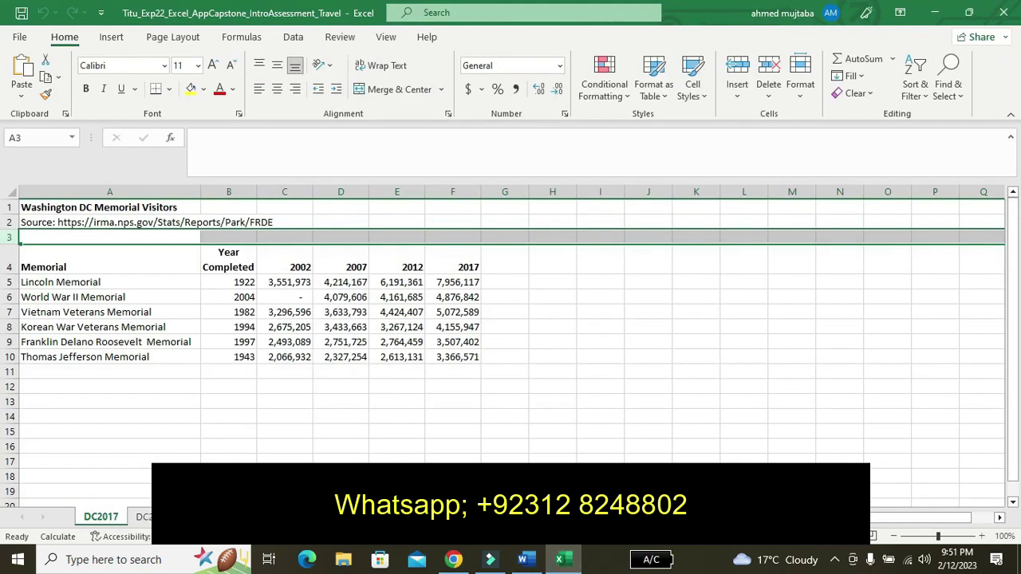
Step: Return to the Word instructions and scroll down the document
{"action": "left_click", "coordinate": [526, 564]}
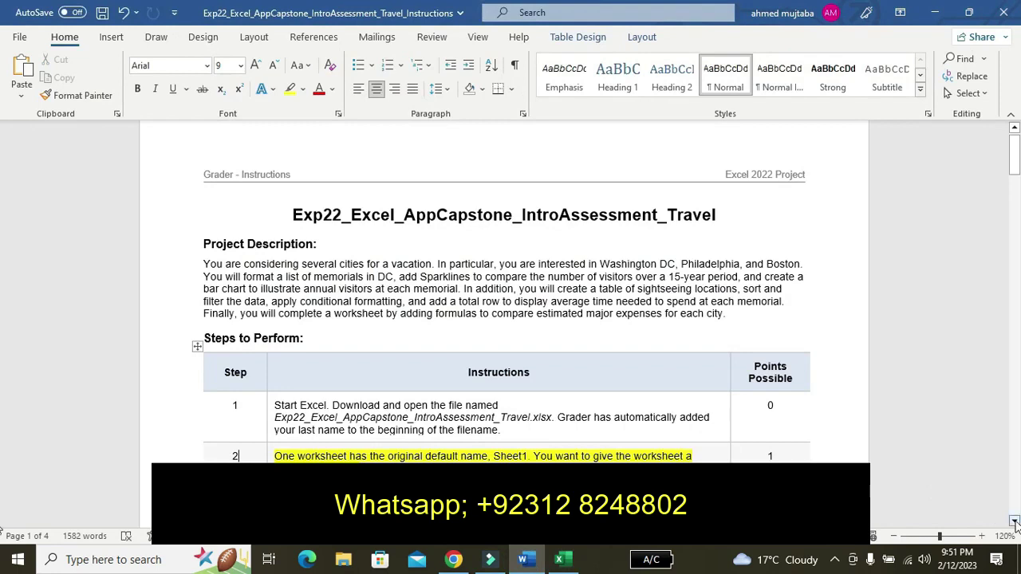
{"action": "left_click", "coordinate": [1015, 522]}
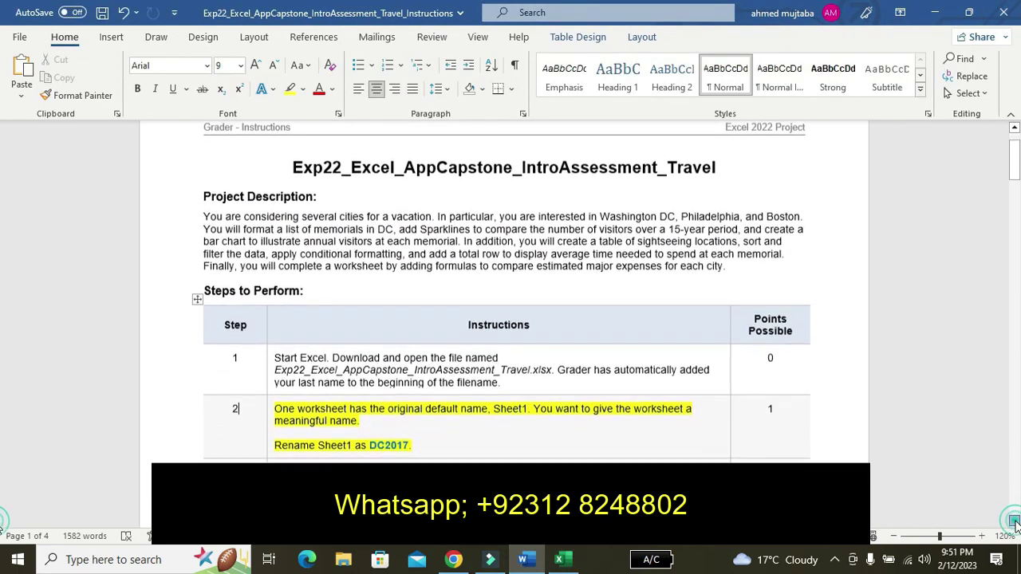
{"action": "left_click", "coordinate": [1014, 522]}
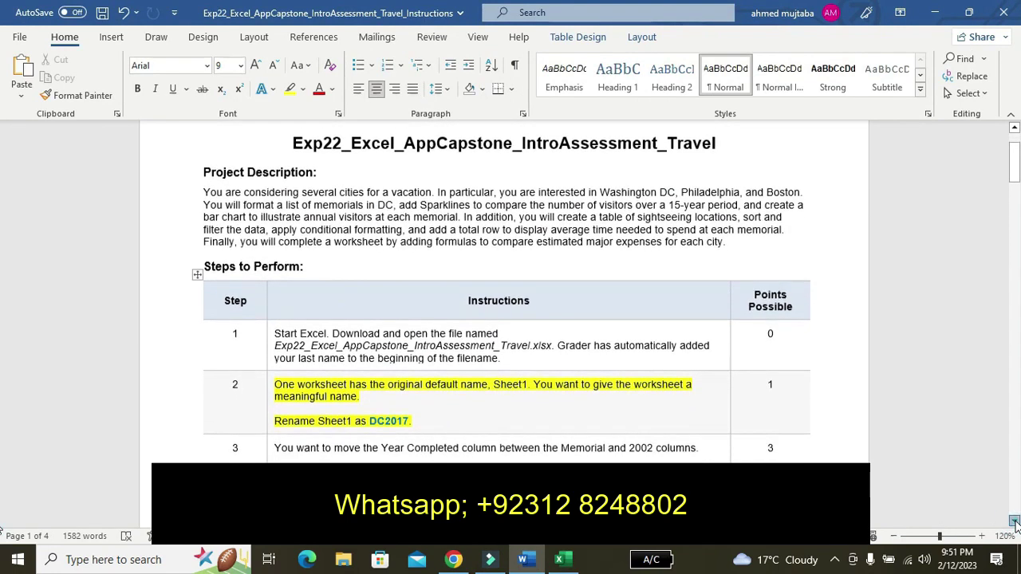
{"action": "left_click", "coordinate": [1015, 522]}
{"action": "left_click", "coordinate": [1014, 521]}
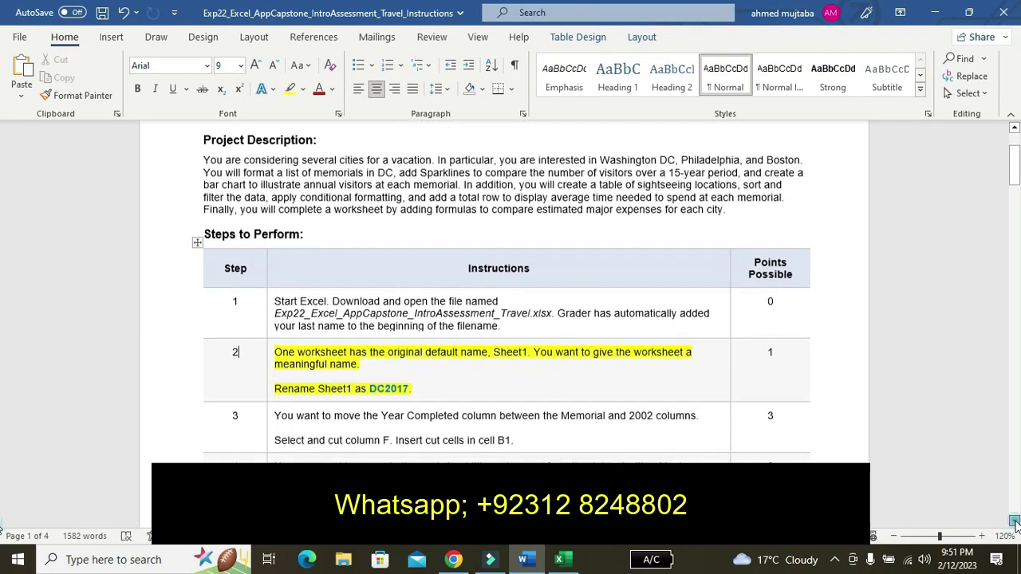
{"action": "left_click", "coordinate": [1014, 522]}
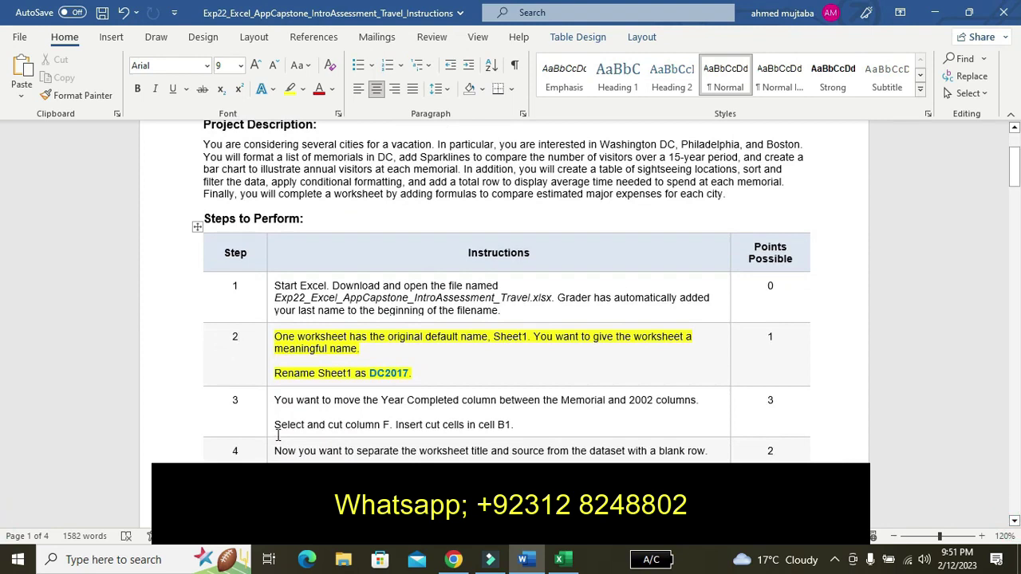
Step: Undo step 2's highlight and highlight step 3's column-move instruction in yellow
{"action": "key", "text": "ctrl+z"}
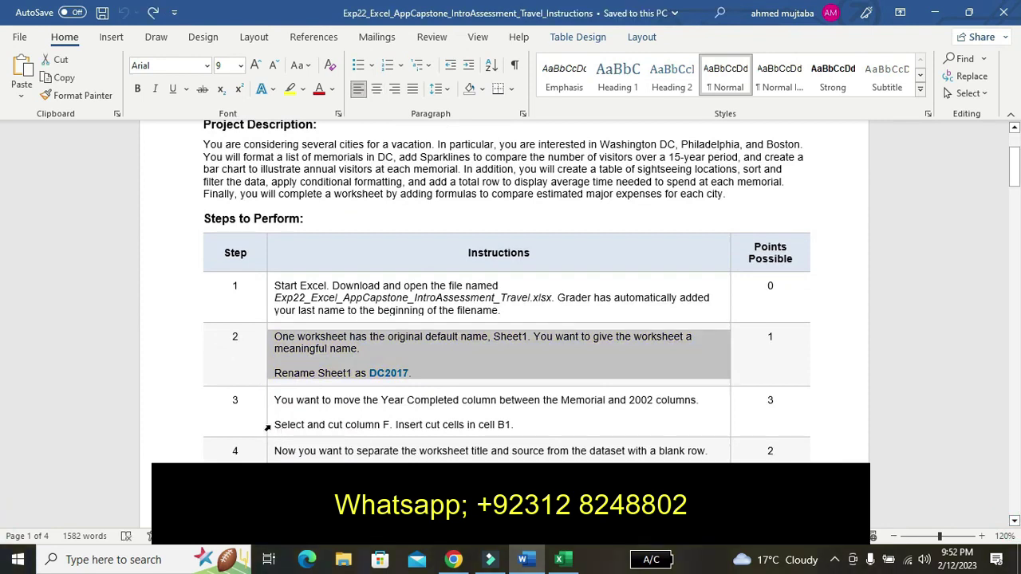
{"action": "left_click", "coordinate": [268, 428]}
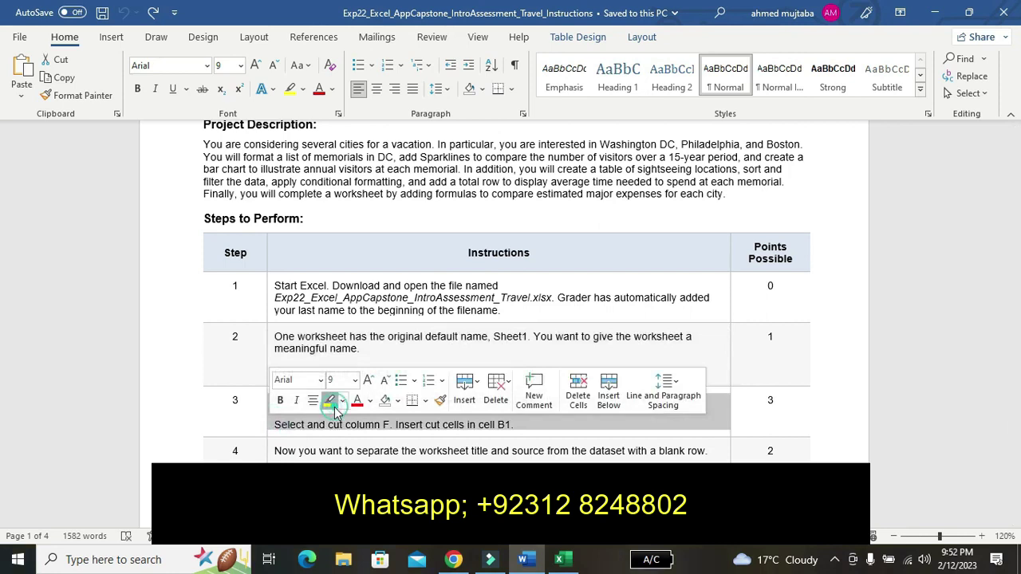
{"action": "left_click", "coordinate": [332, 402]}
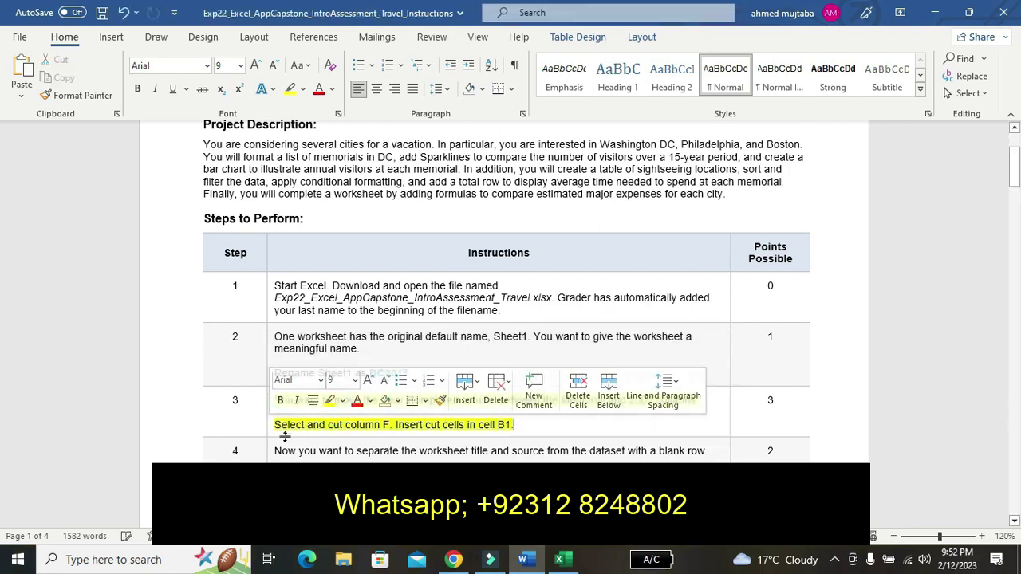
{"action": "left_click", "coordinate": [245, 421]}
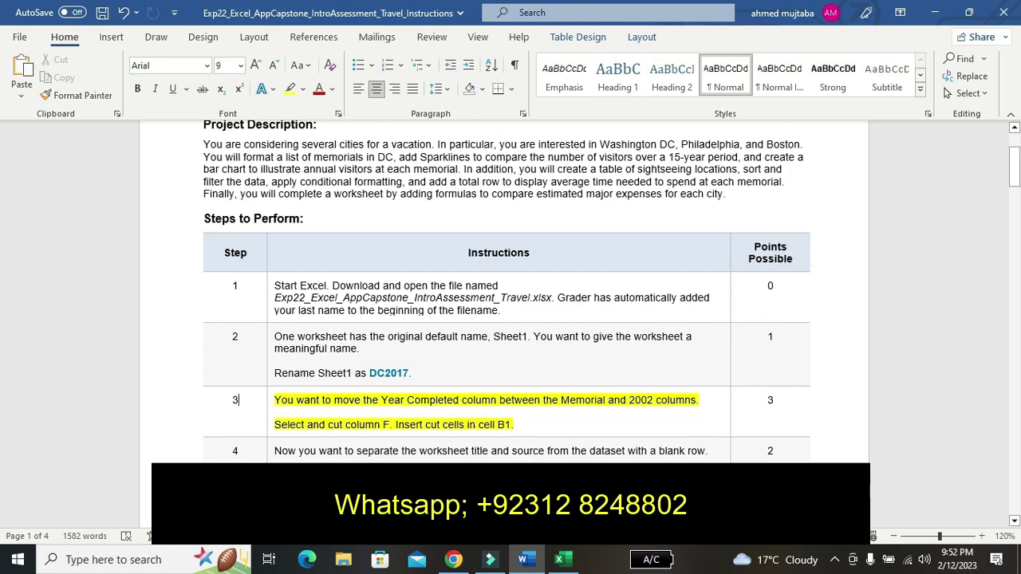
Step: In Excel, check that cell B1 on DC2017 holds Year Completed, between Memorial and 2002
{"action": "left_click", "coordinate": [563, 560]}
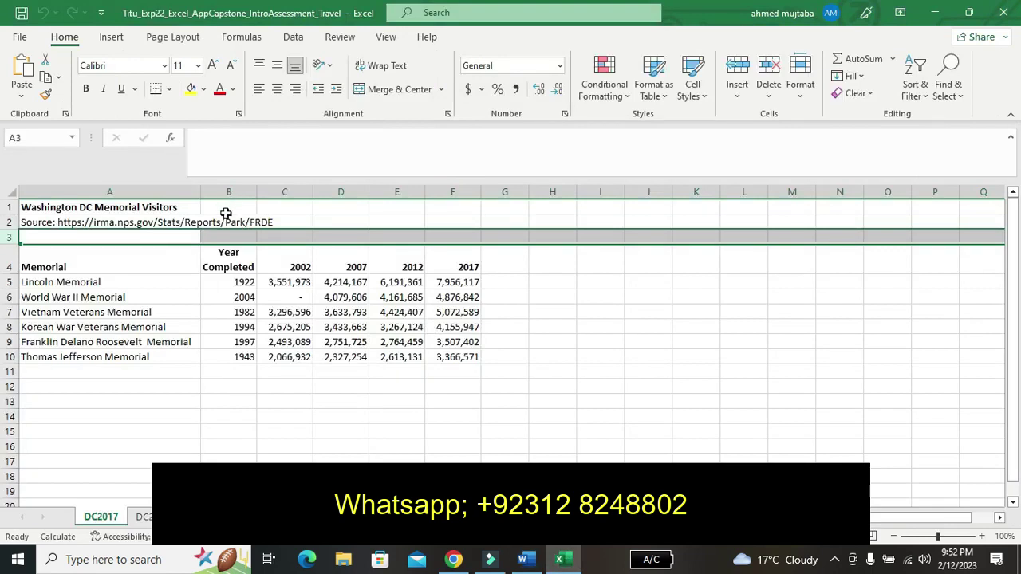
{"action": "left_click", "coordinate": [226, 211]}
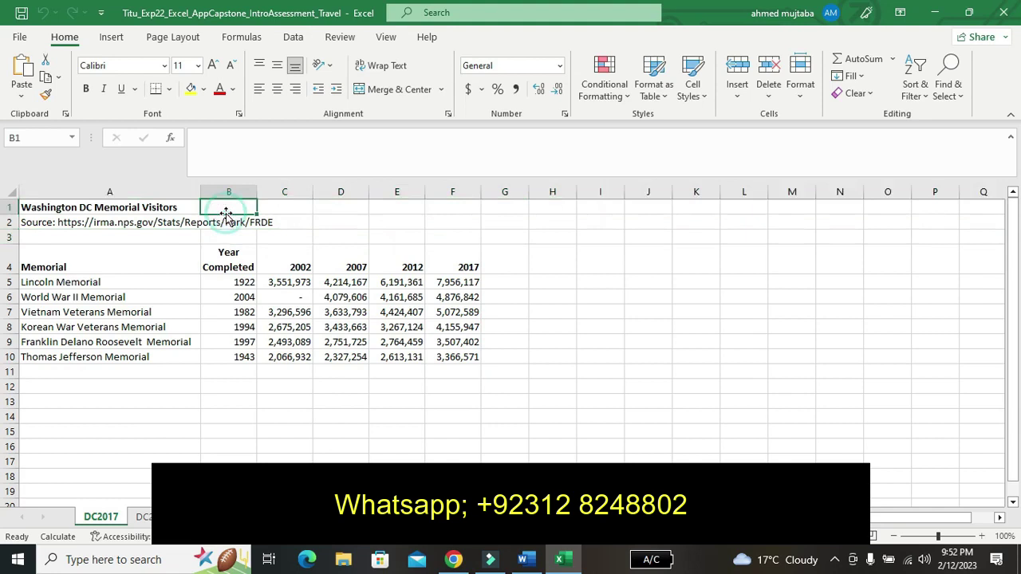
{"action": "left_click", "coordinate": [226, 211]}
{"action": "left_click", "coordinate": [209, 203]}
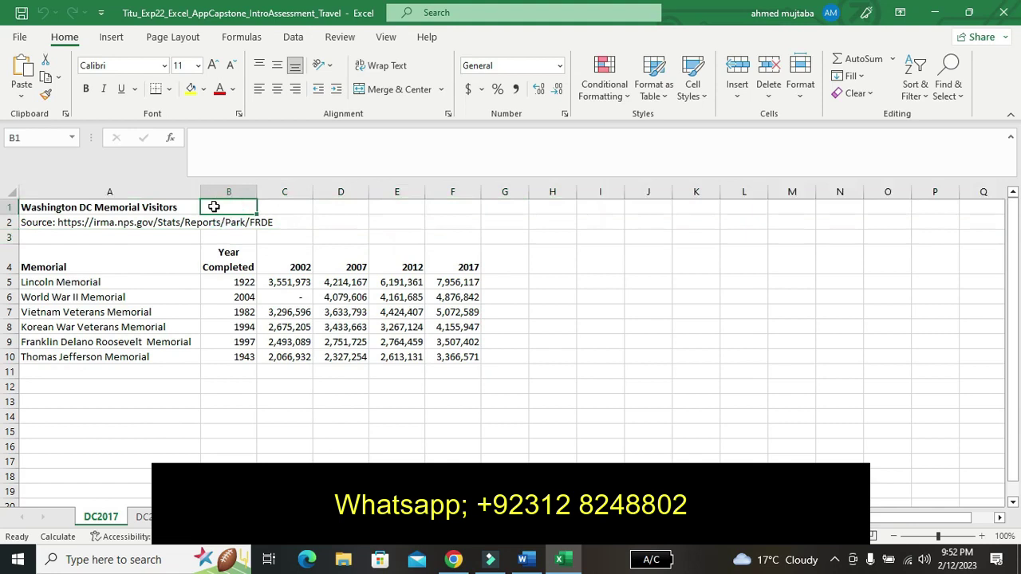
{"action": "right_click", "coordinate": [214, 208]}
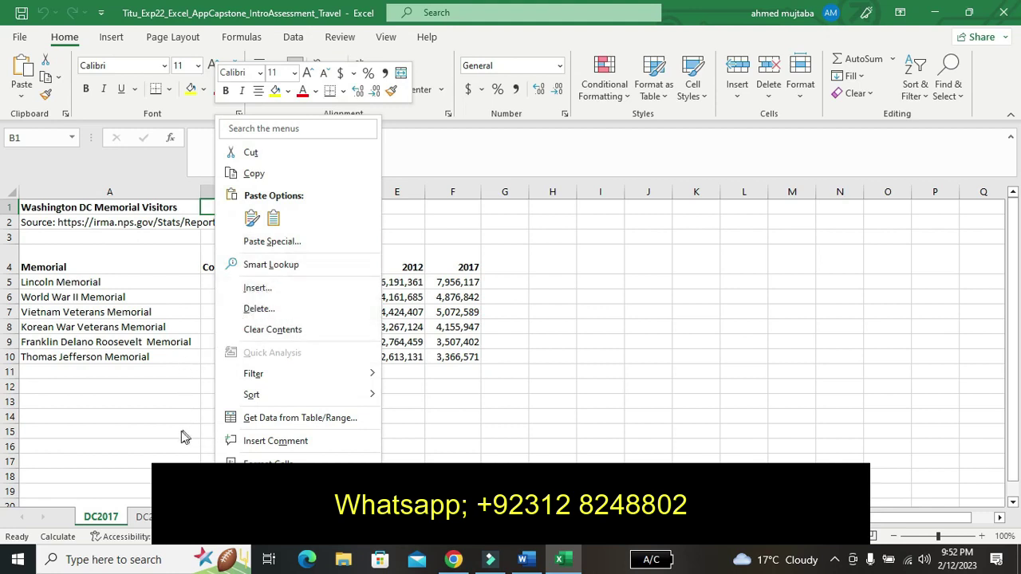
{"action": "left_click", "coordinate": [180, 431]}
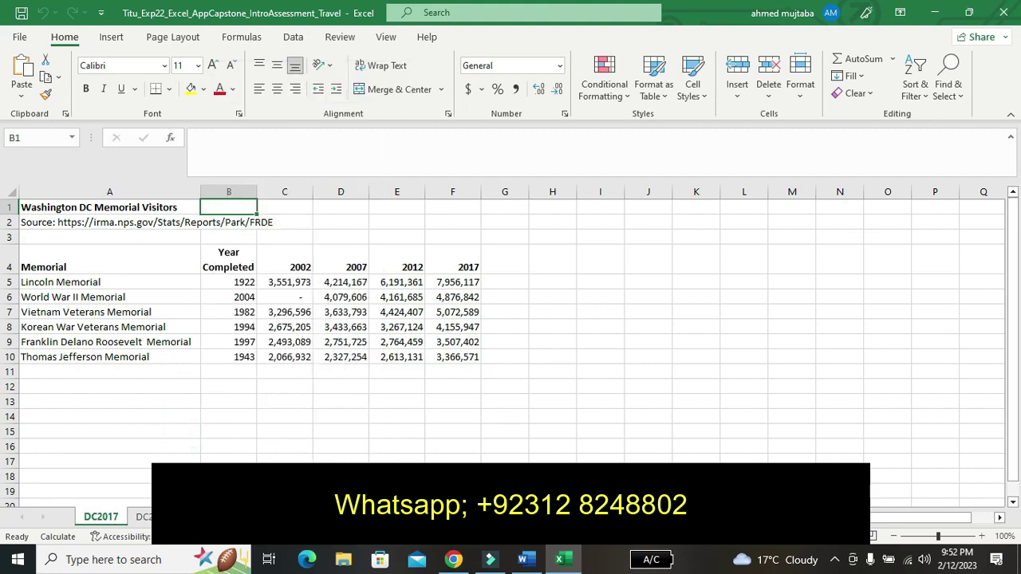
Step: In Word, undo step 3's highlight and highlight step 4's blank-row instruction in yellow
{"action": "left_click", "coordinate": [526, 561]}
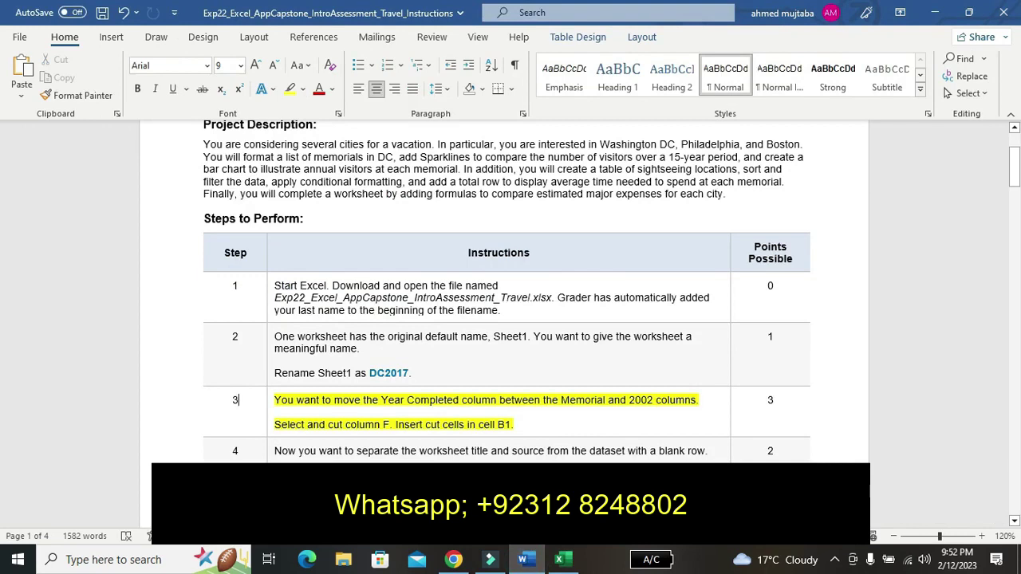
{"action": "key", "text": "ctrl+z"}
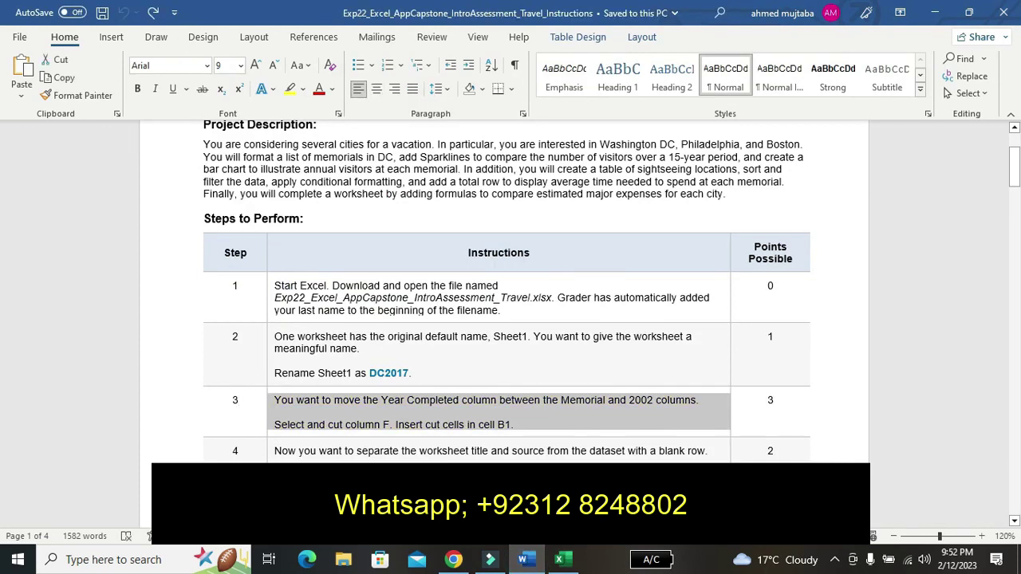
{"action": "right_click", "coordinate": [287, 451]}
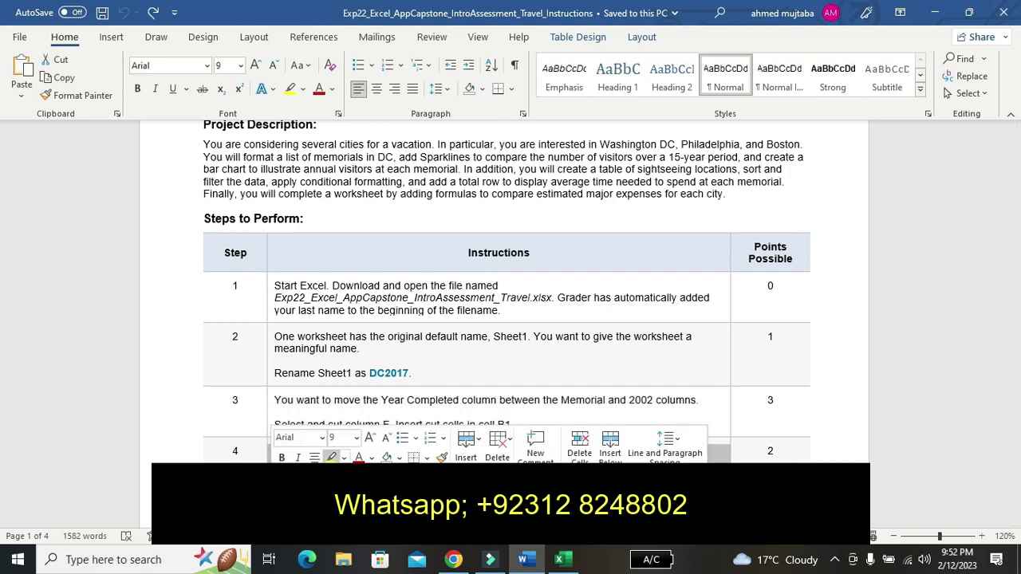
{"action": "left_click", "coordinate": [331, 459]}
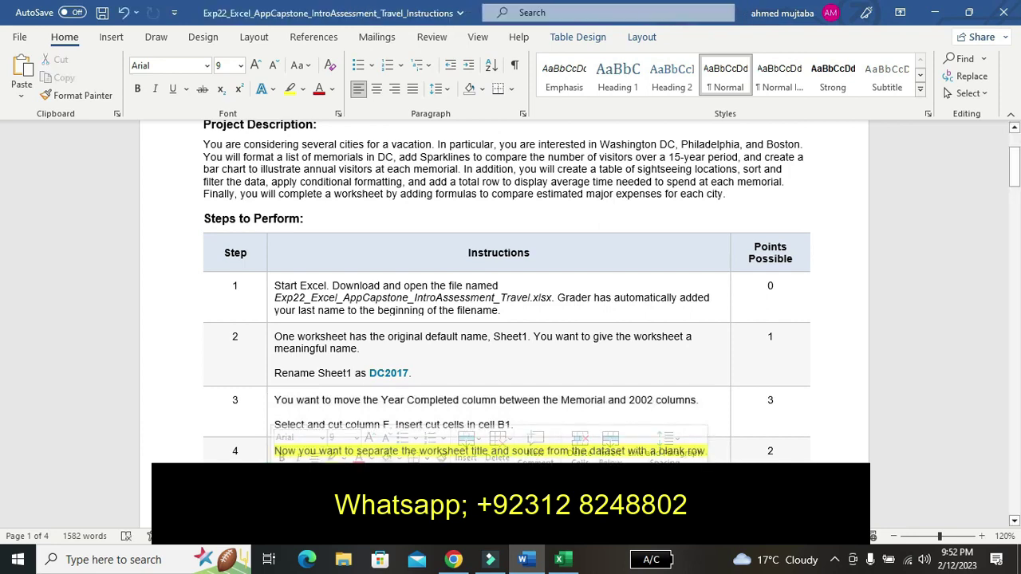
{"action": "left_click", "coordinate": [234, 452]}
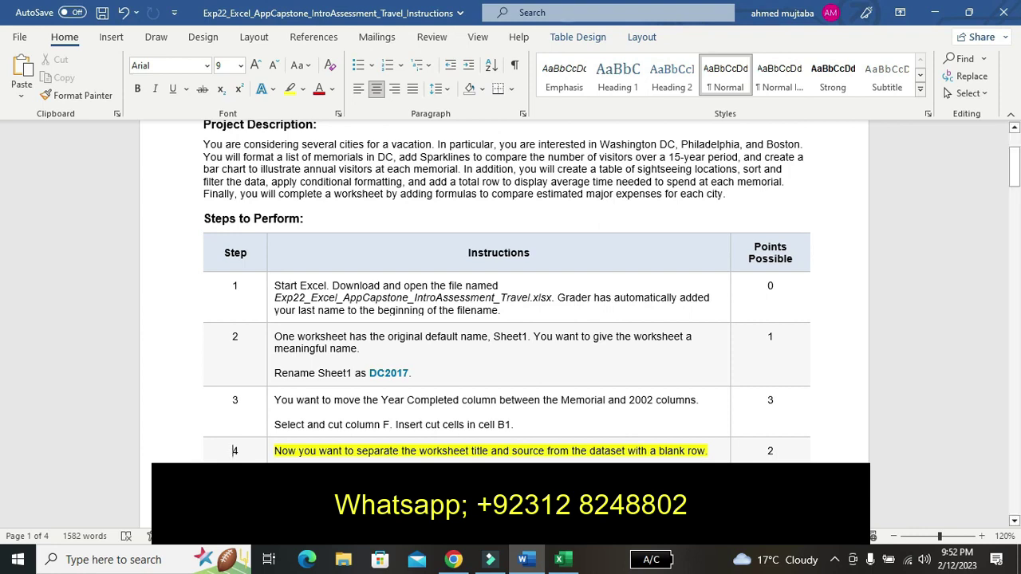
Step: Return to Excel and select the blank row 3 on the DC2017 sheet
{"action": "left_click", "coordinate": [564, 563]}
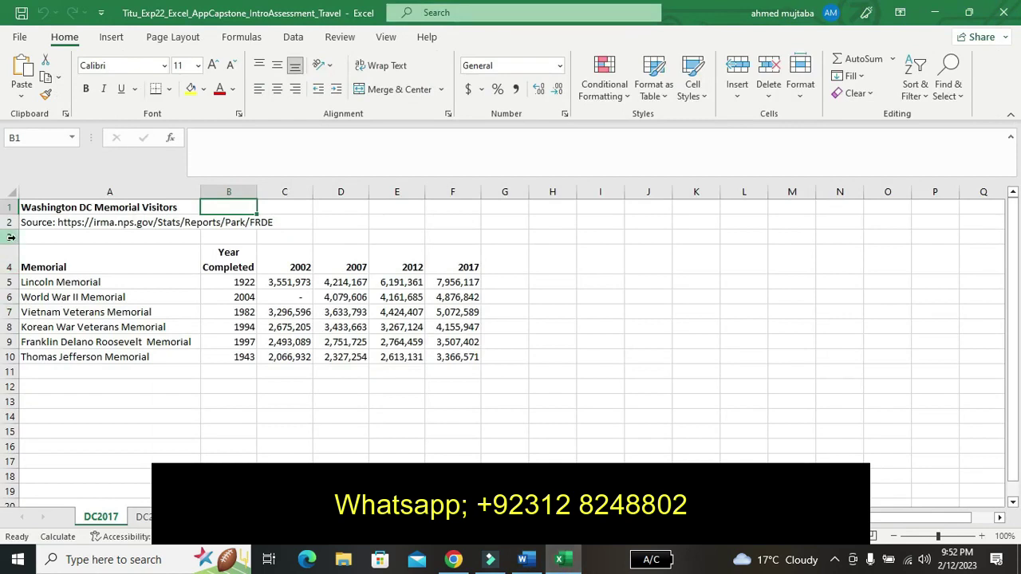
{"action": "left_click", "coordinate": [12, 237]}
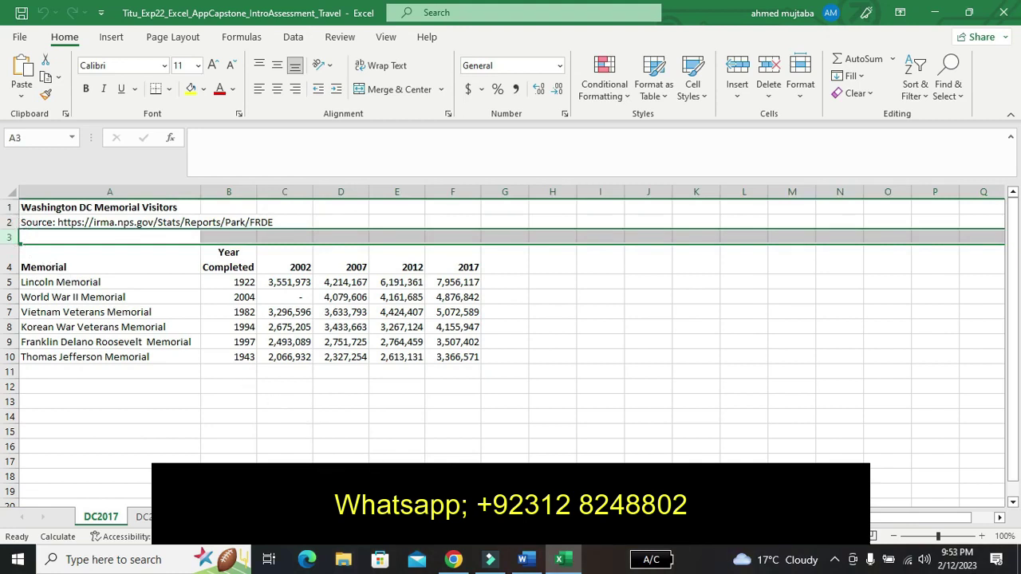
Step: Back in Word, scroll down to reveal step 5 and undo step 4's yellow highlight
{"action": "left_click", "coordinate": [532, 563]}
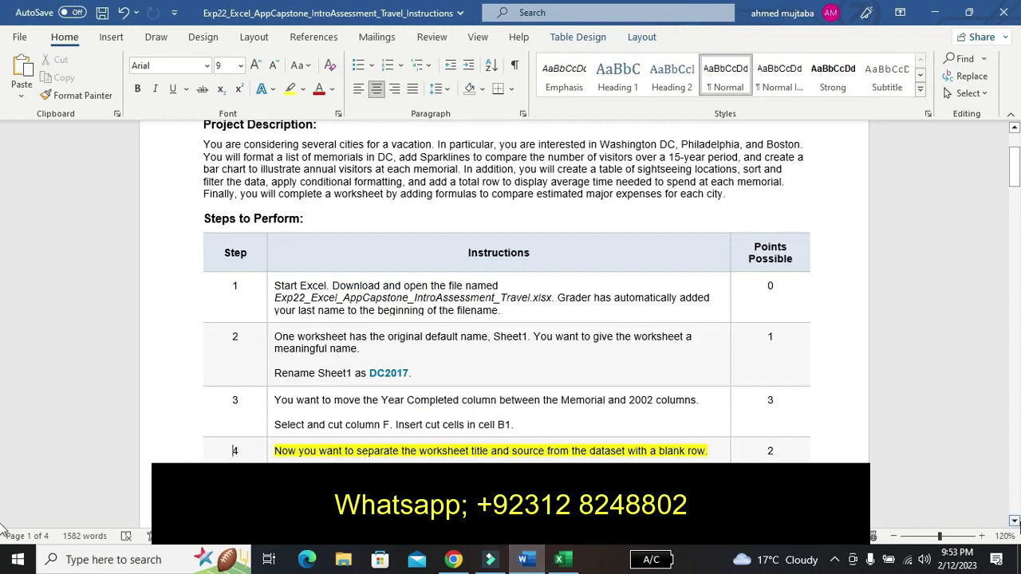
{"action": "left_click", "coordinate": [1015, 521]}
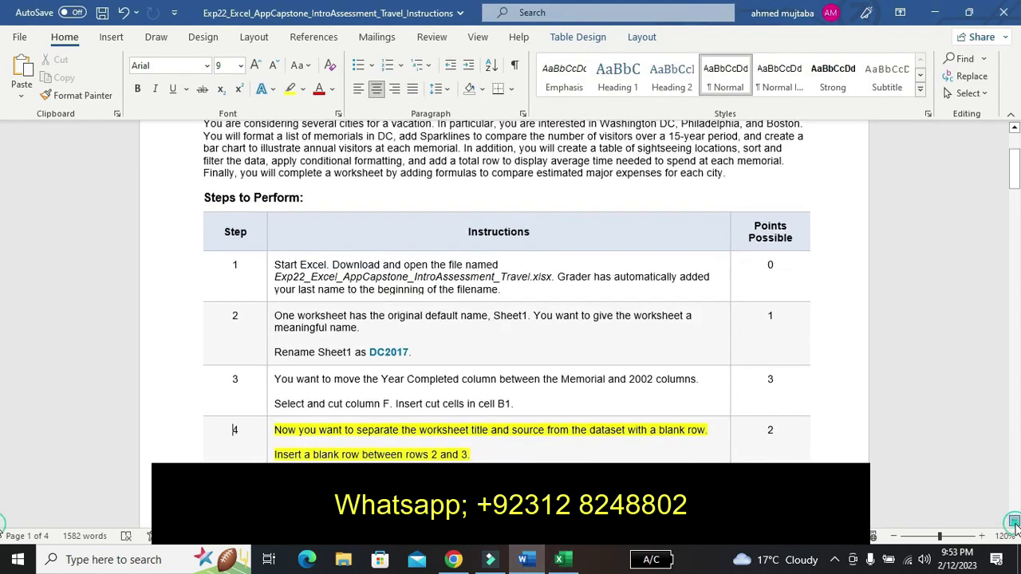
{"action": "left_click", "coordinate": [1015, 522]}
{"action": "left_click", "coordinate": [1014, 521]}
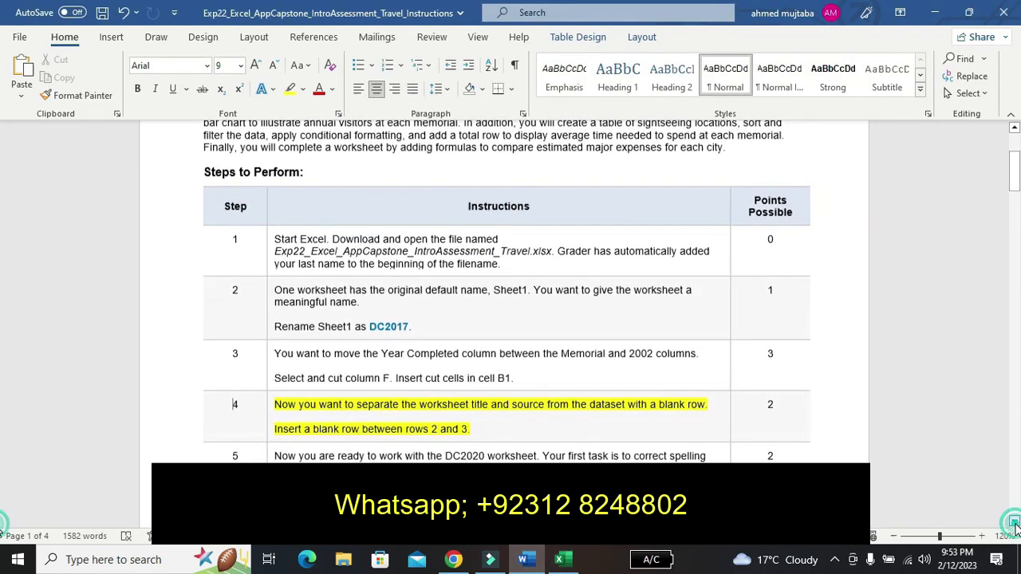
{"action": "left_click", "coordinate": [1014, 522]}
{"action": "left_click", "coordinate": [1015, 521]}
{"action": "left_click", "coordinate": [1015, 521]}
{"action": "left_click", "coordinate": [1015, 521]}
{"action": "left_click", "coordinate": [1014, 522]}
{"action": "left_click", "coordinate": [1014, 522]}
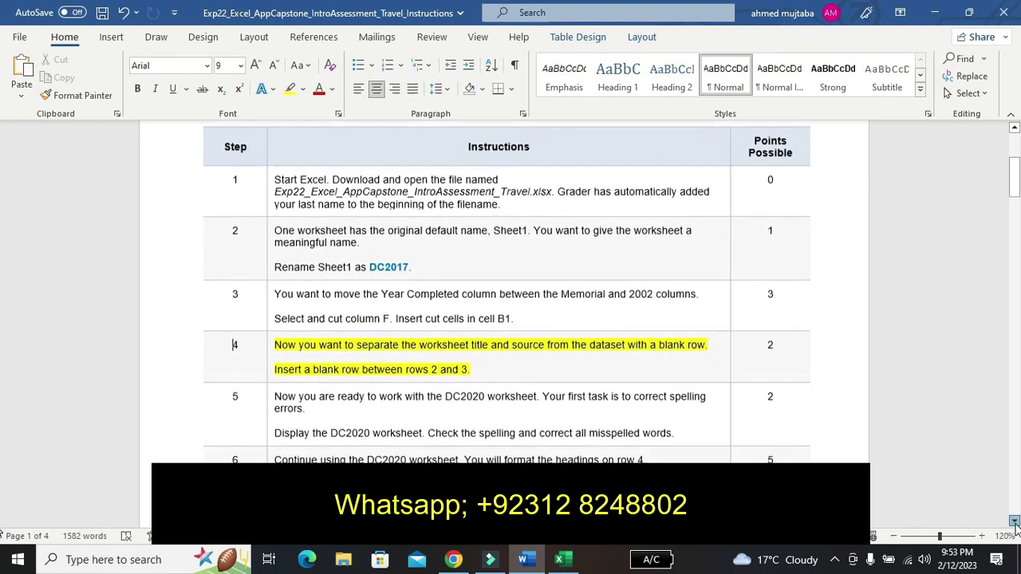
{"action": "left_click", "coordinate": [1015, 521]}
{"action": "left_click", "coordinate": [1015, 522]}
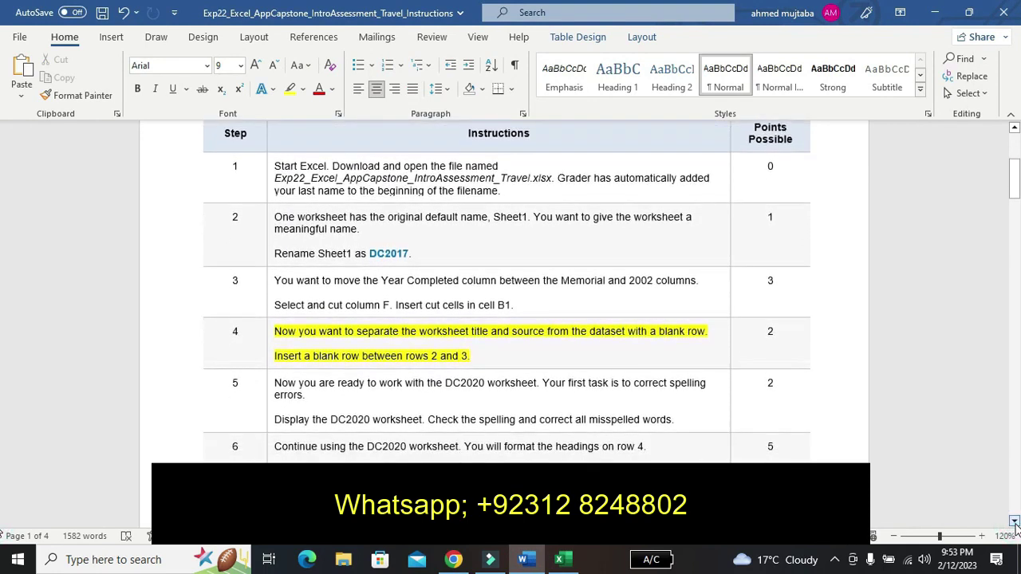
{"action": "key", "text": "ctrl+z"}
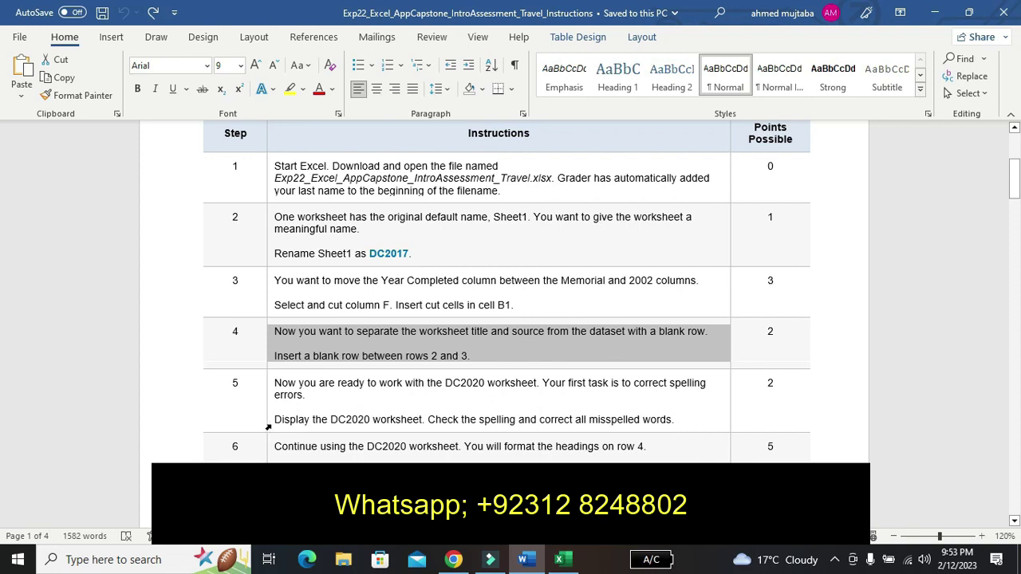
Step: Highlight step 5's DC2020 spelling instruction in yellow, then switch to the Travel workbook in Excel
{"action": "left_click", "coordinate": [268, 428]}
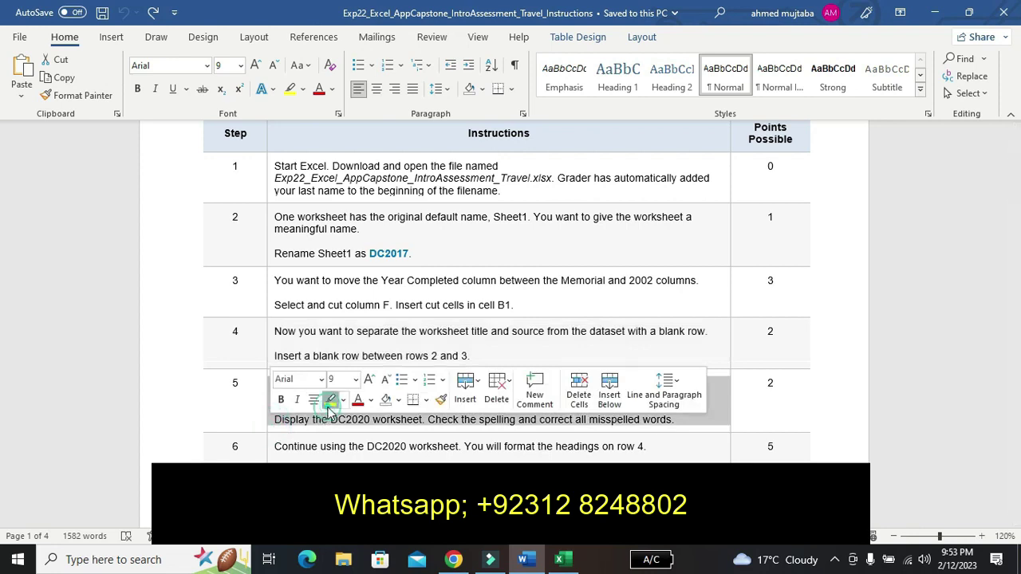
{"action": "left_click", "coordinate": [328, 403]}
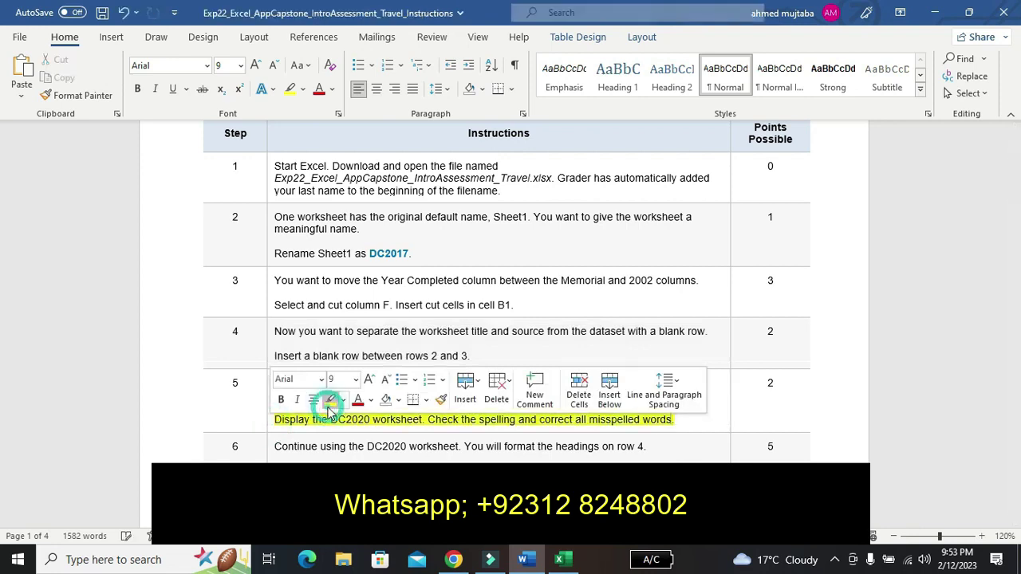
{"action": "left_click", "coordinate": [248, 437]}
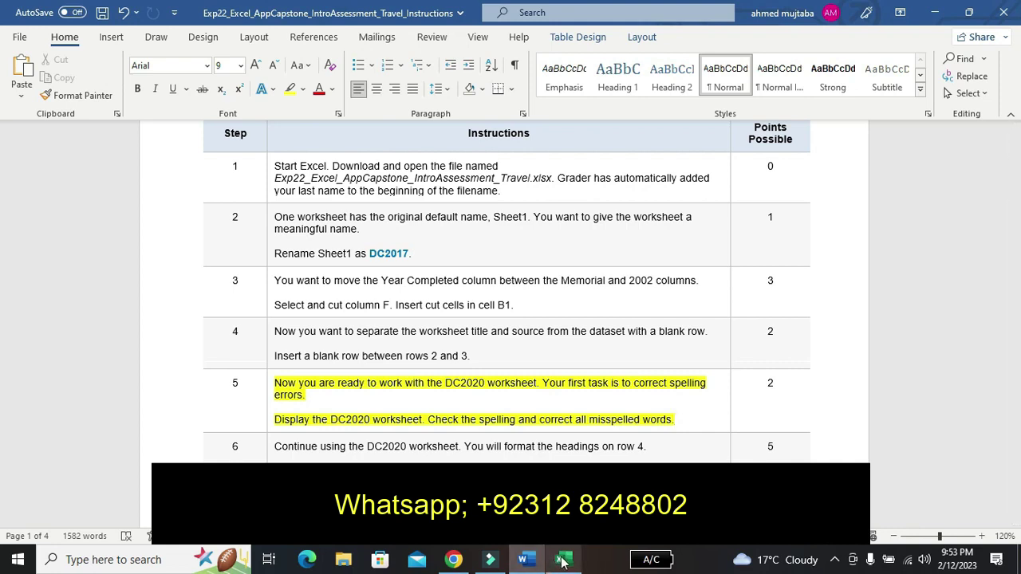
{"action": "mouse_move", "coordinate": [563, 561]}
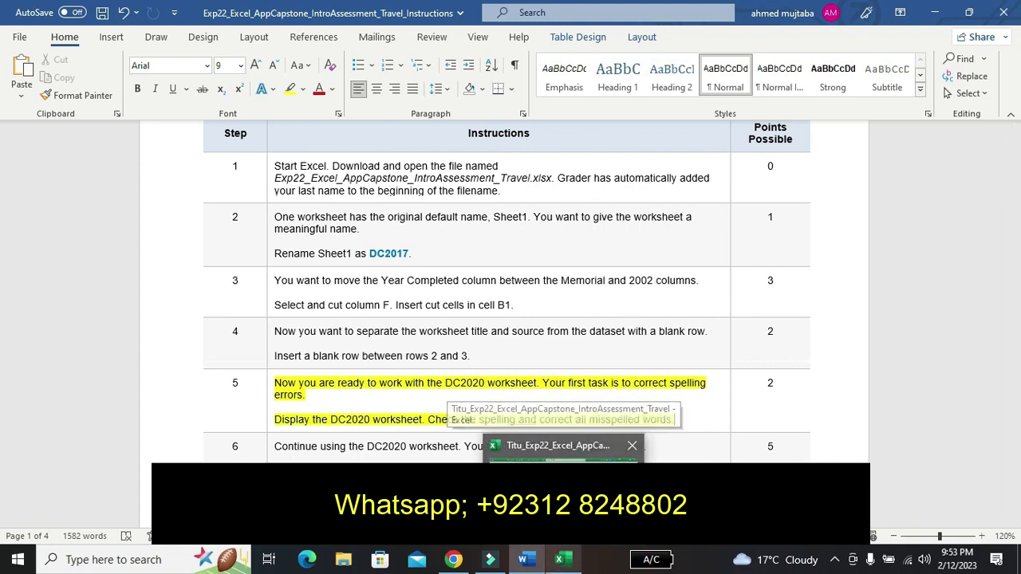
{"action": "left_click", "coordinate": [558, 453]}
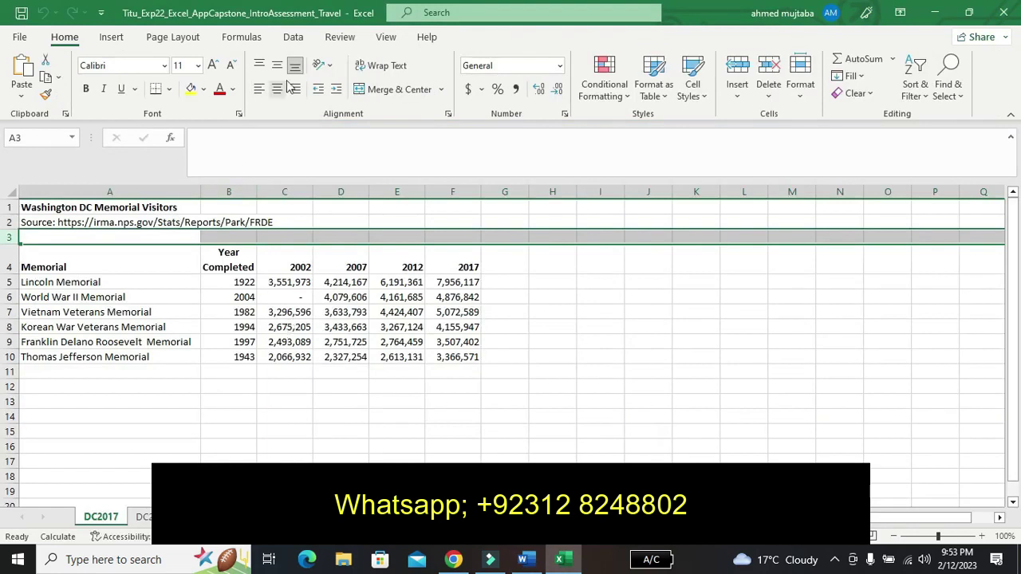
Step: Spell-check the DC2017 sheet, acknowledge the completion message, then open the DC2020 worksheet
{"action": "left_click", "coordinate": [353, 40]}
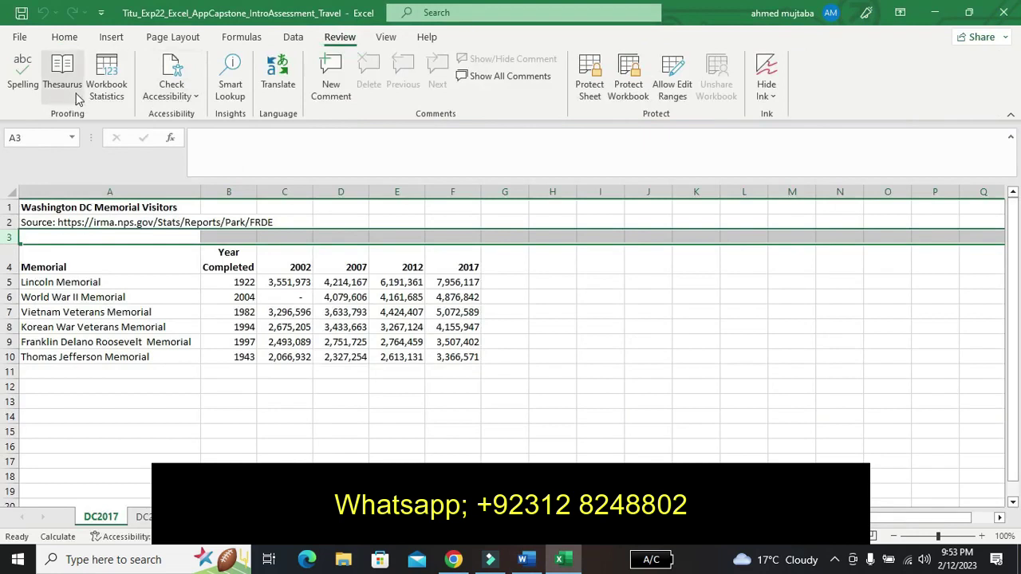
{"action": "left_click", "coordinate": [30, 96]}
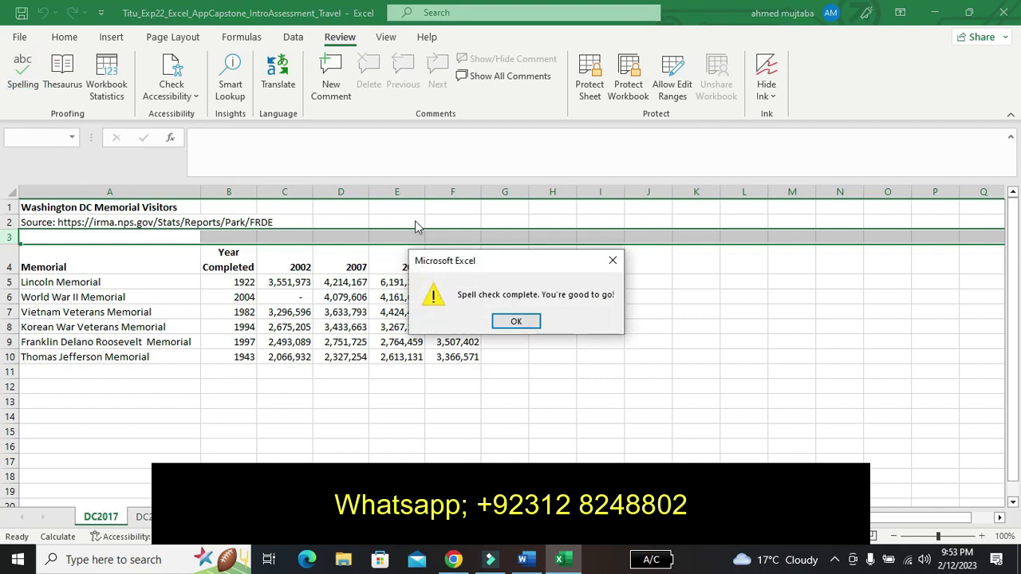
{"action": "left_click", "coordinate": [508, 329]}
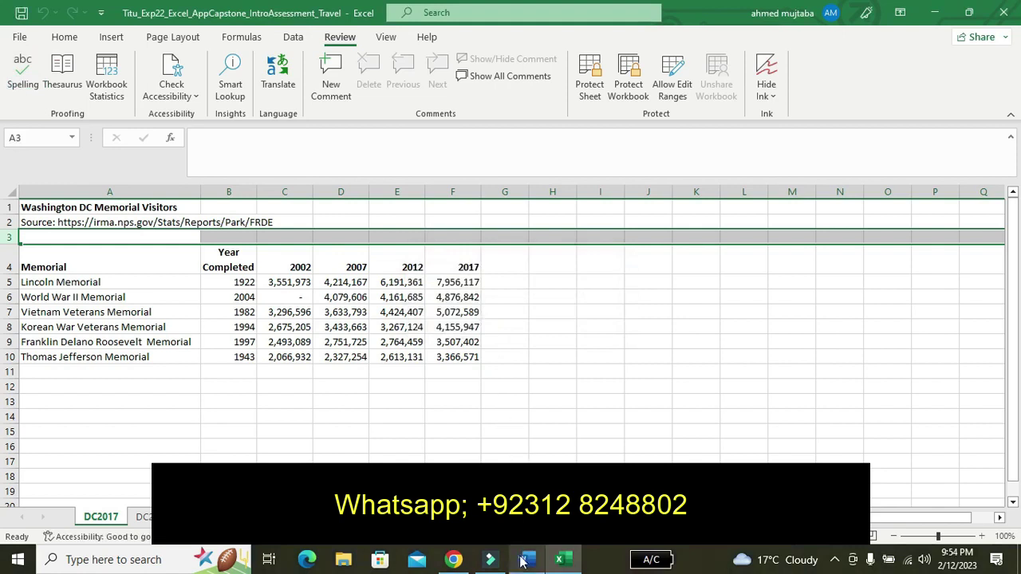
{"action": "mouse_move", "coordinate": [522, 561]}
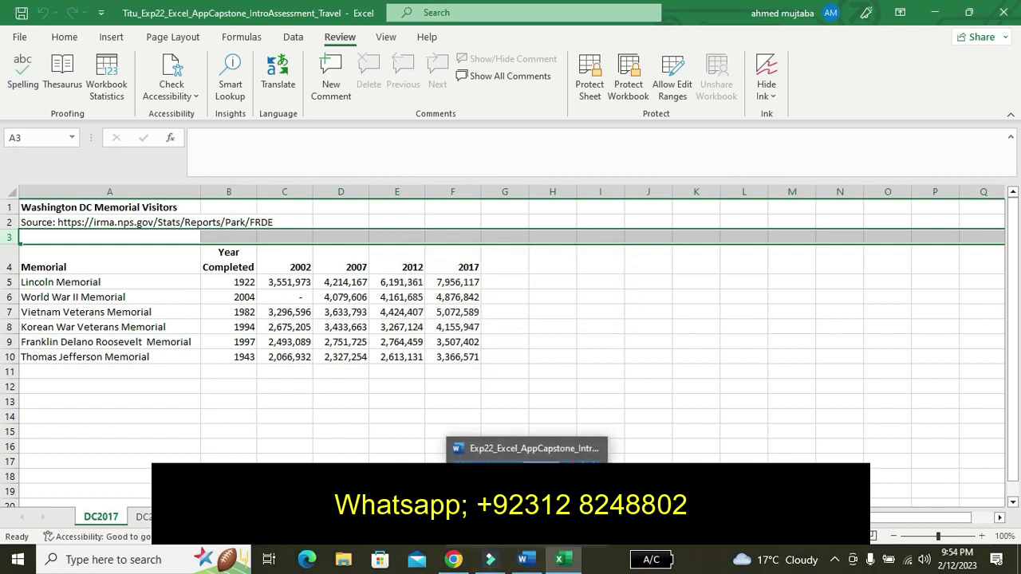
{"action": "left_click", "coordinate": [147, 518]}
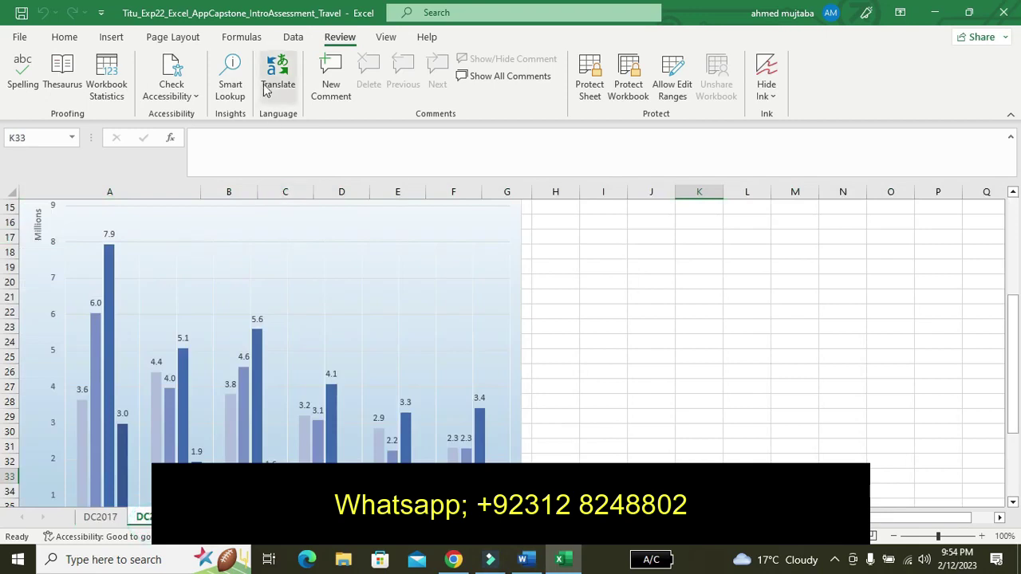
Step: Start and cancel a DC2020 spelling check, scroll to the table top, then switch to Word
{"action": "left_click", "coordinate": [12, 84]}
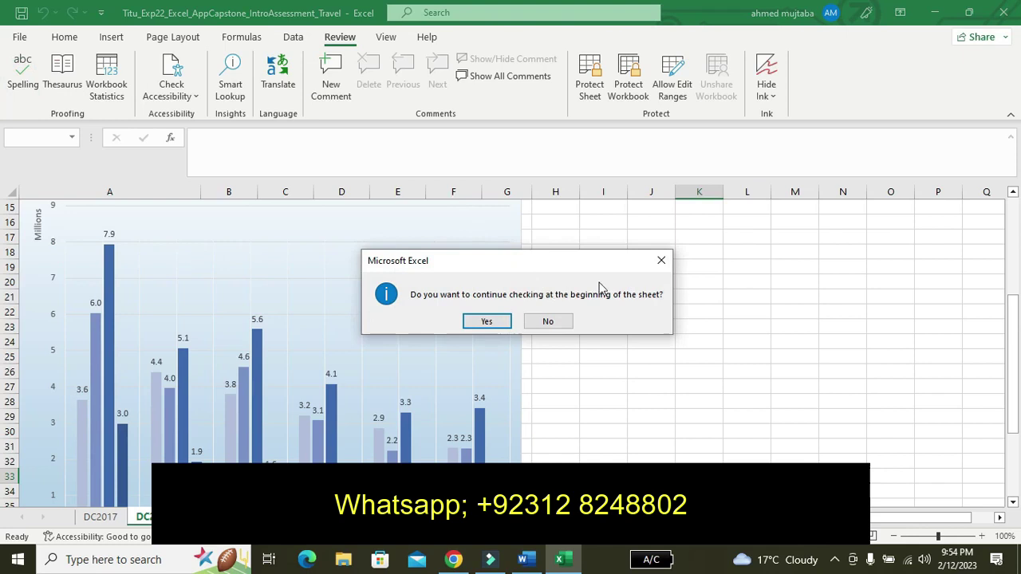
{"action": "left_click", "coordinate": [666, 262]}
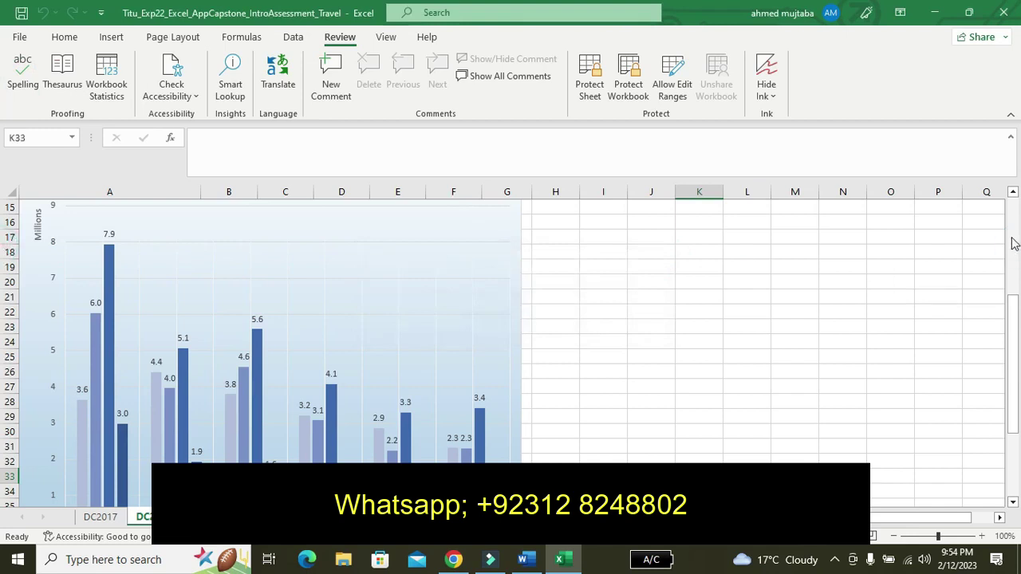
{"action": "left_click", "coordinate": [1013, 243]}
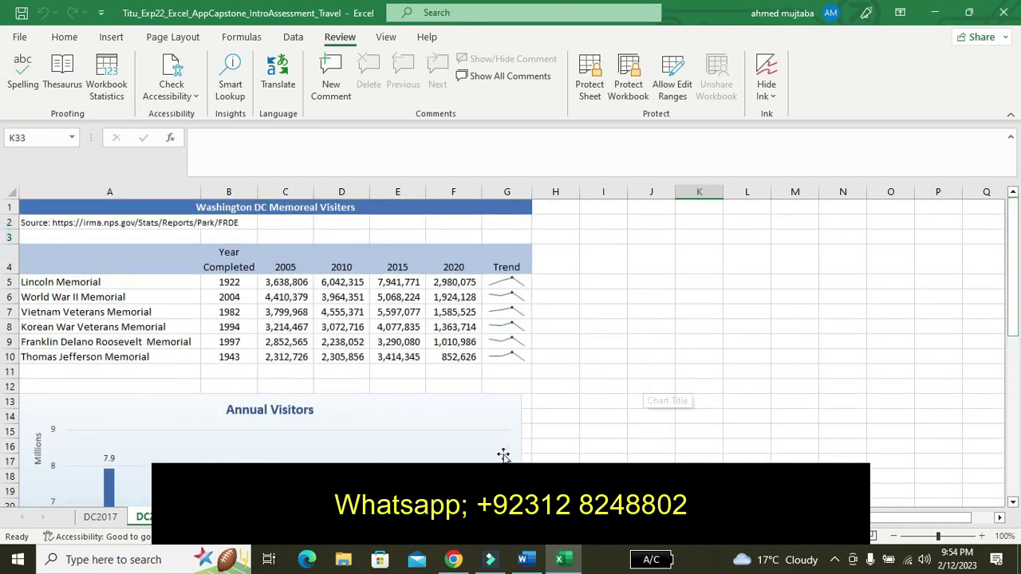
{"action": "left_click", "coordinate": [524, 561]}
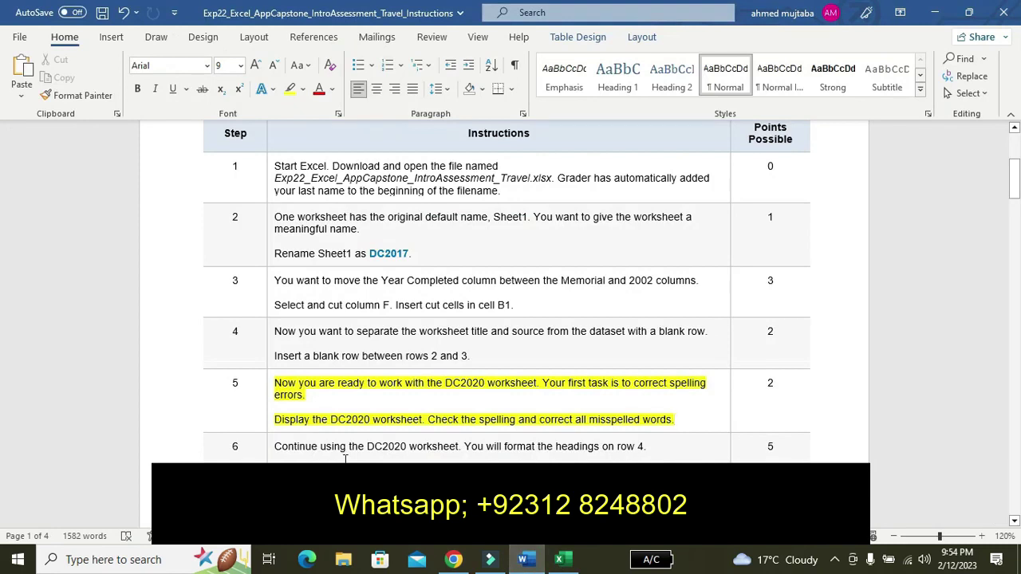
Step: Undo step 5's yellow highlight and highlight step 6's first sentence in yellow
{"action": "key", "text": "ctrl+z"}
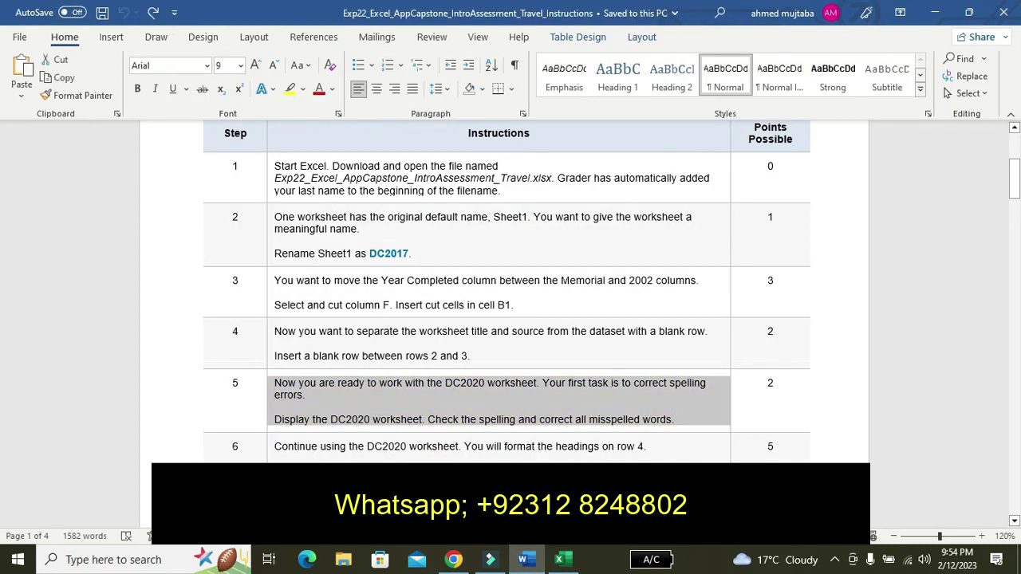
{"action": "right_click", "coordinate": [303, 459]}
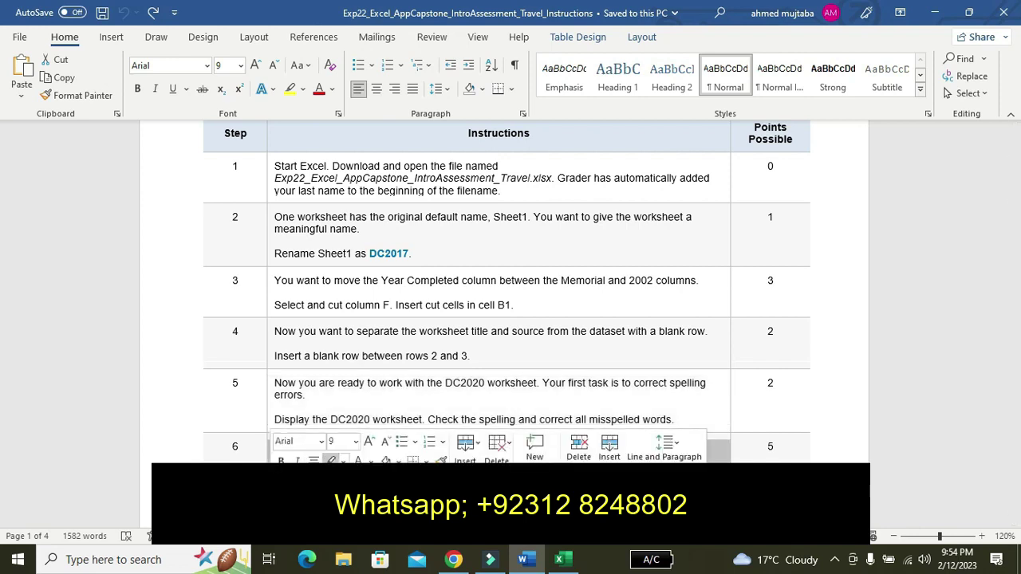
{"action": "left_click", "coordinate": [331, 461]}
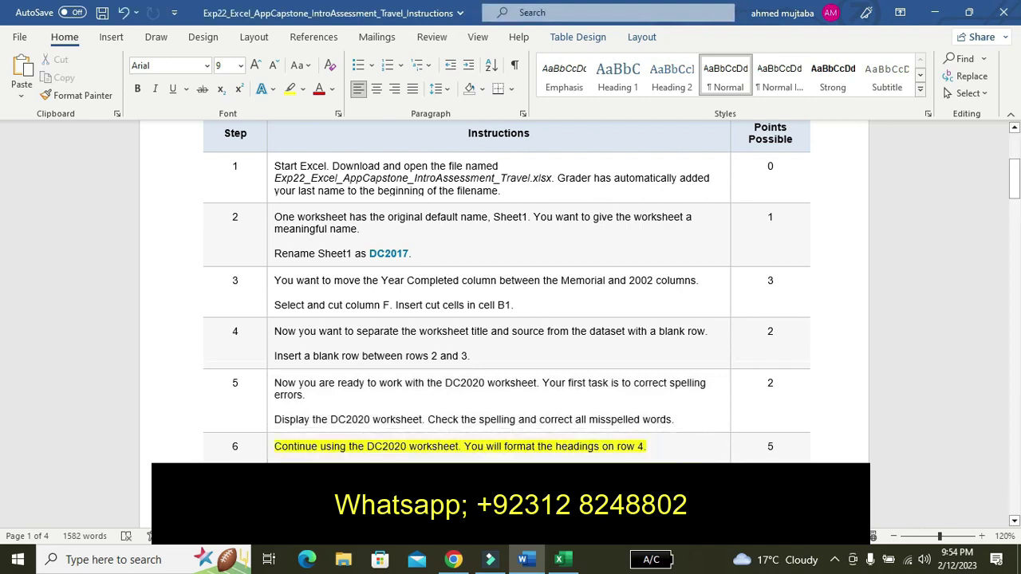
{"action": "left_click", "coordinate": [237, 446]}
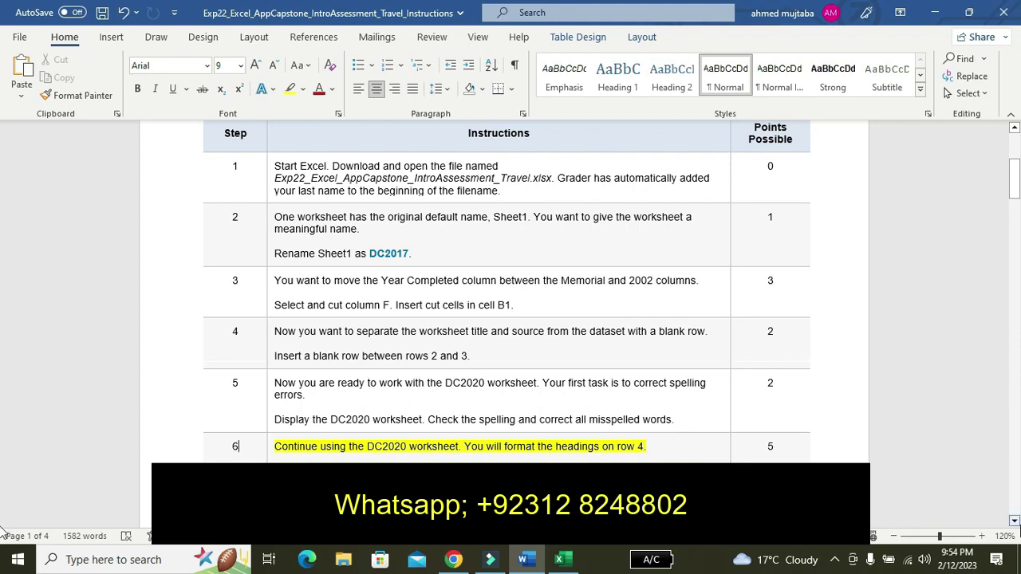
Step: Scroll down to read step 6's A4:G4 heading instructions, then switch back to Excel
{"action": "left_click", "coordinate": [1015, 522]}
{"action": "left_click", "coordinate": [1014, 523]}
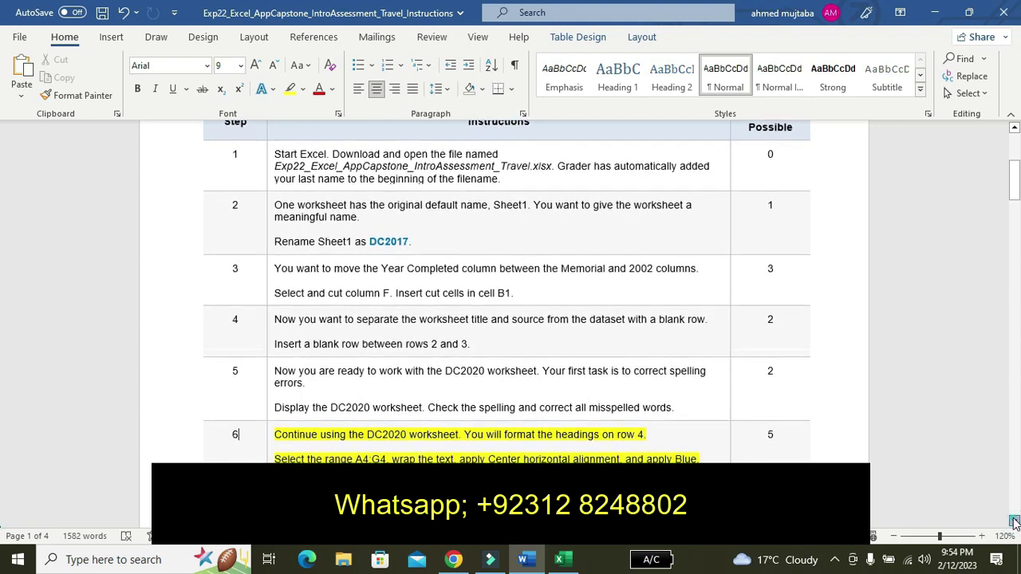
{"action": "left_click", "coordinate": [1014, 522]}
{"action": "left_click", "coordinate": [1015, 523]}
{"action": "left_click", "coordinate": [1015, 523]}
{"action": "left_click", "coordinate": [1015, 522]}
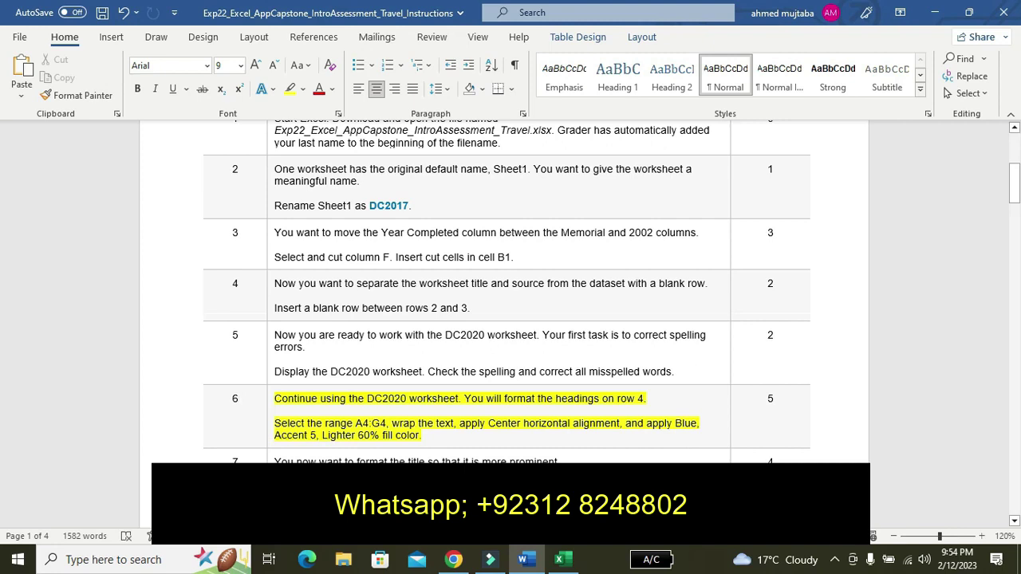
{"action": "left_click", "coordinate": [559, 563]}
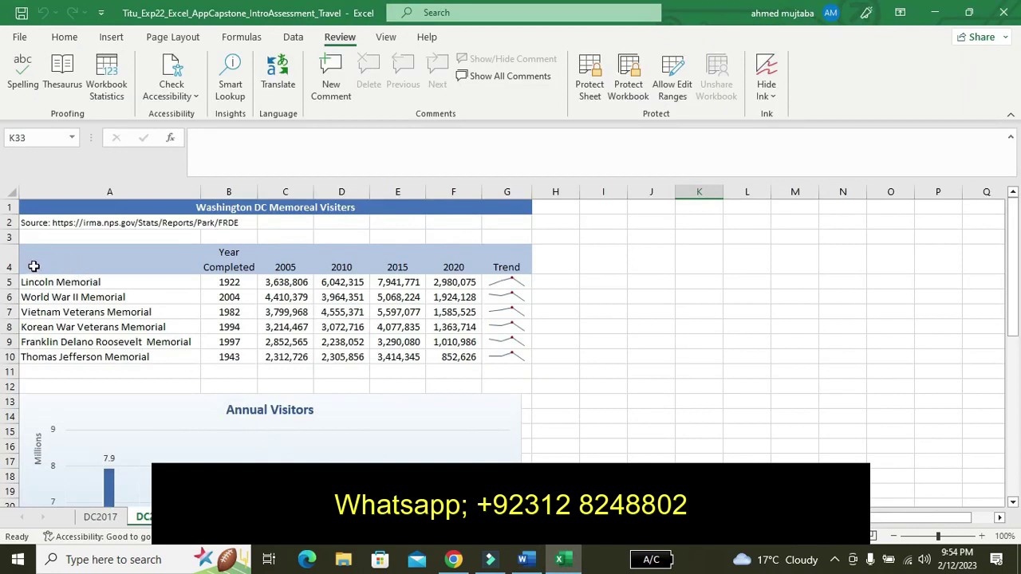
Step: Select the DC2020 column headings from A4 across to G4
{"action": "left_click", "coordinate": [35, 266]}
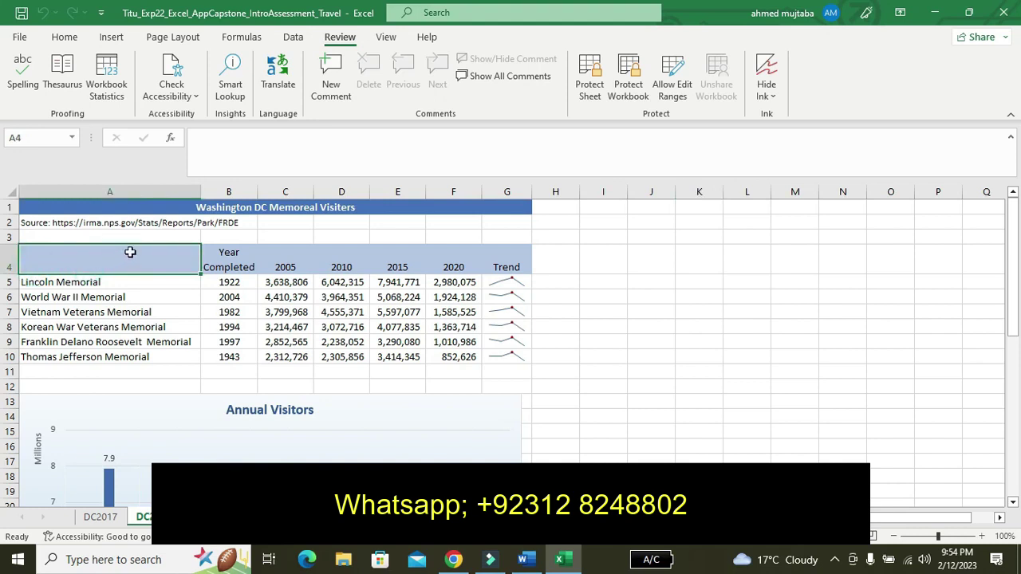
{"action": "left_click_drag", "start_coordinate": [177, 257], "coordinate": [336, 256]}
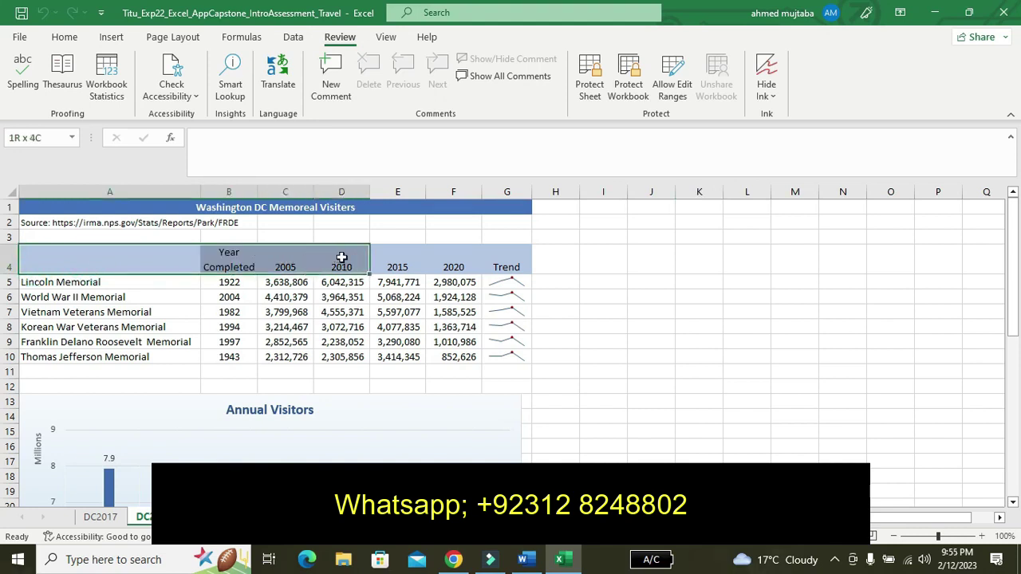
{"action": "left_click_drag", "start_coordinate": [336, 258], "coordinate": [489, 257]}
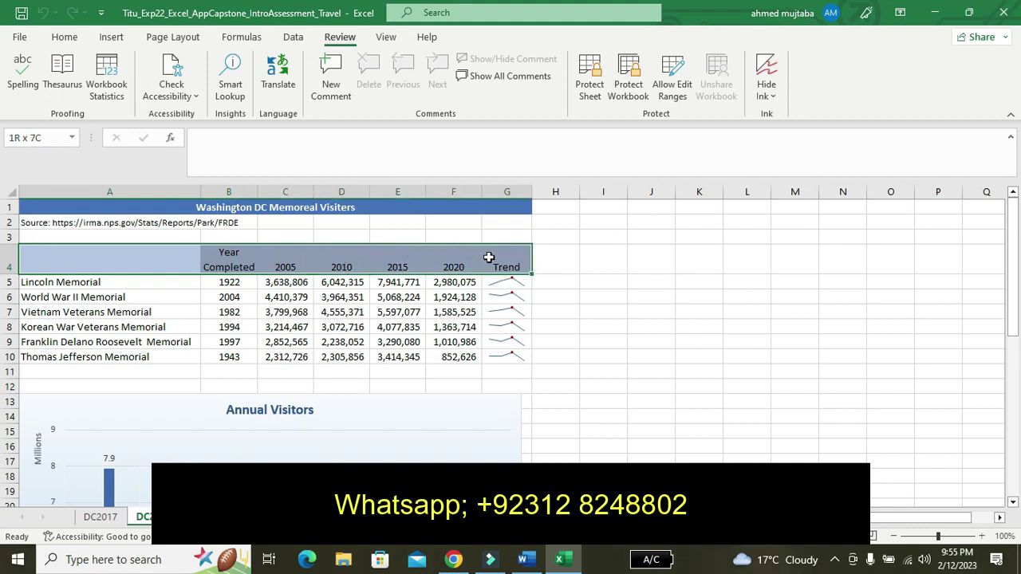
{"action": "left_click_drag", "start_coordinate": [489, 257], "coordinate": [488, 257]}
Step: Give A4:G4 a Blue, Accent 5, Lighter 60% fill, then return to the Word instructions
{"action": "left_click", "coordinate": [20, 40]}
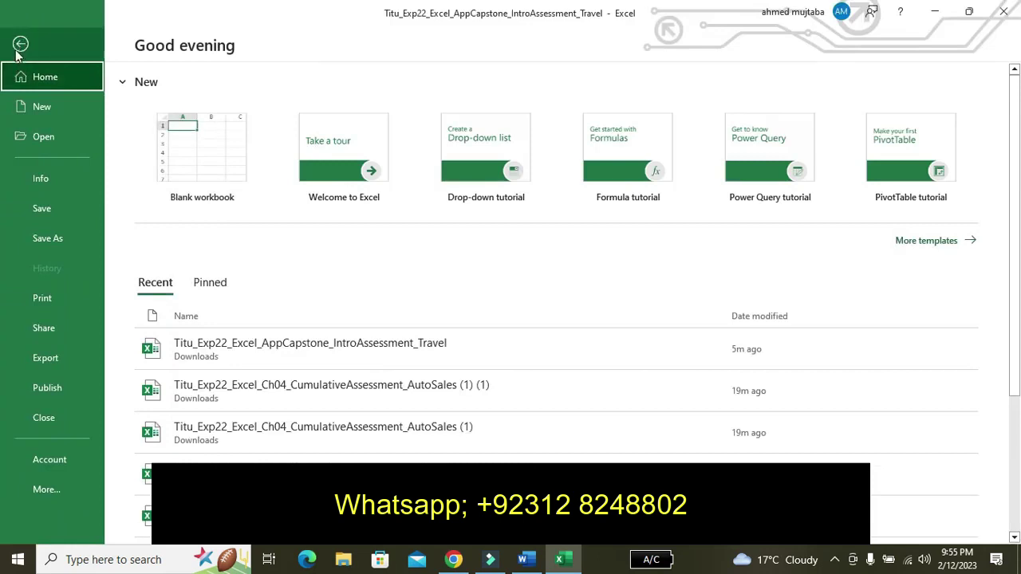
{"action": "left_click", "coordinate": [19, 46]}
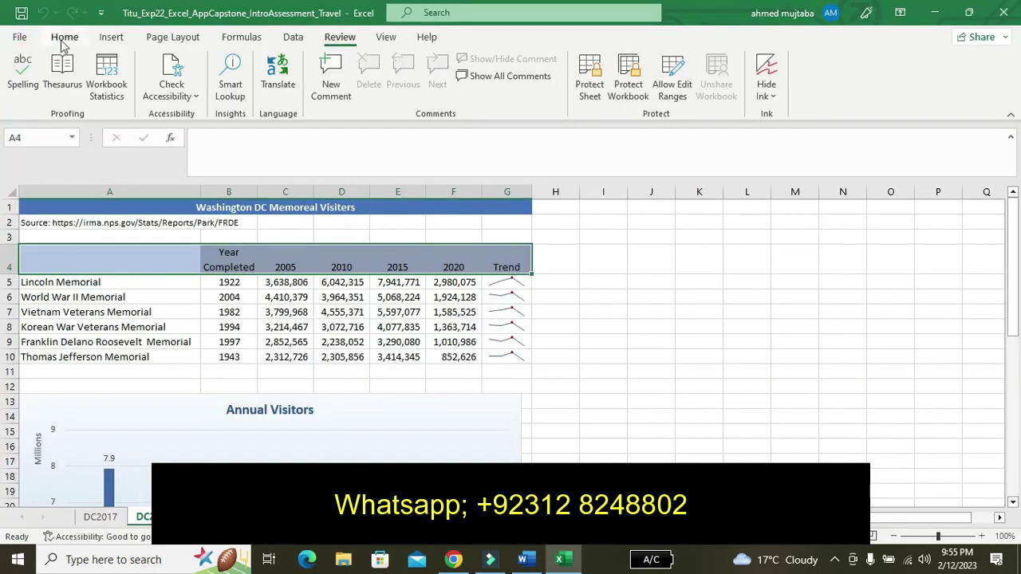
{"action": "left_click", "coordinate": [65, 40]}
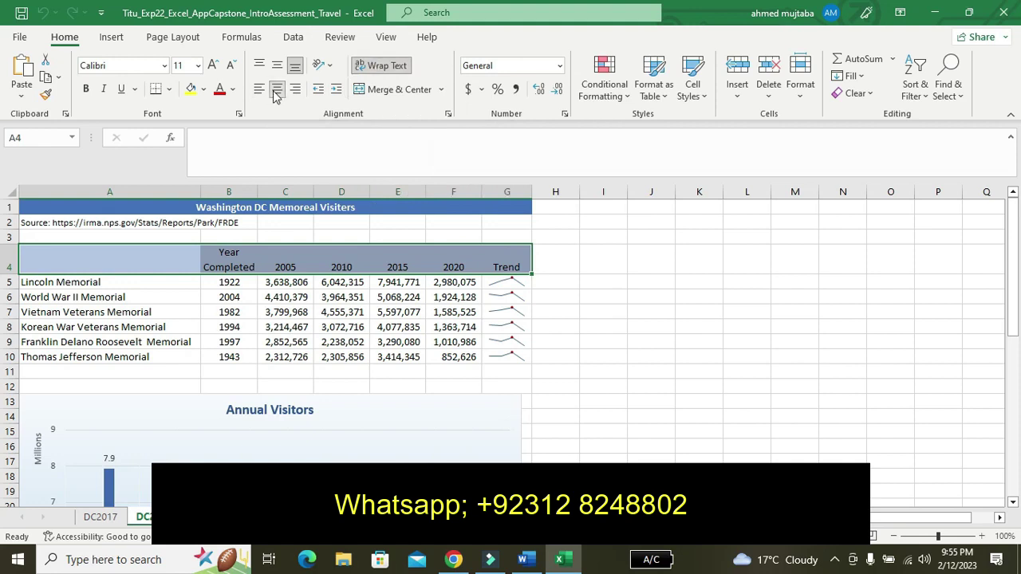
{"action": "left_click", "coordinate": [205, 90]}
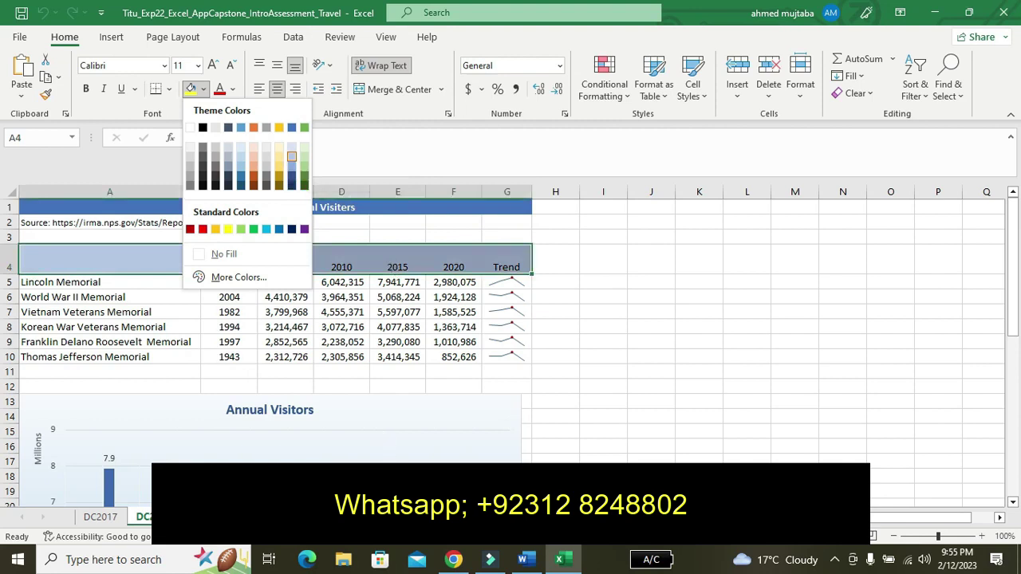
{"action": "left_click", "coordinate": [523, 563]}
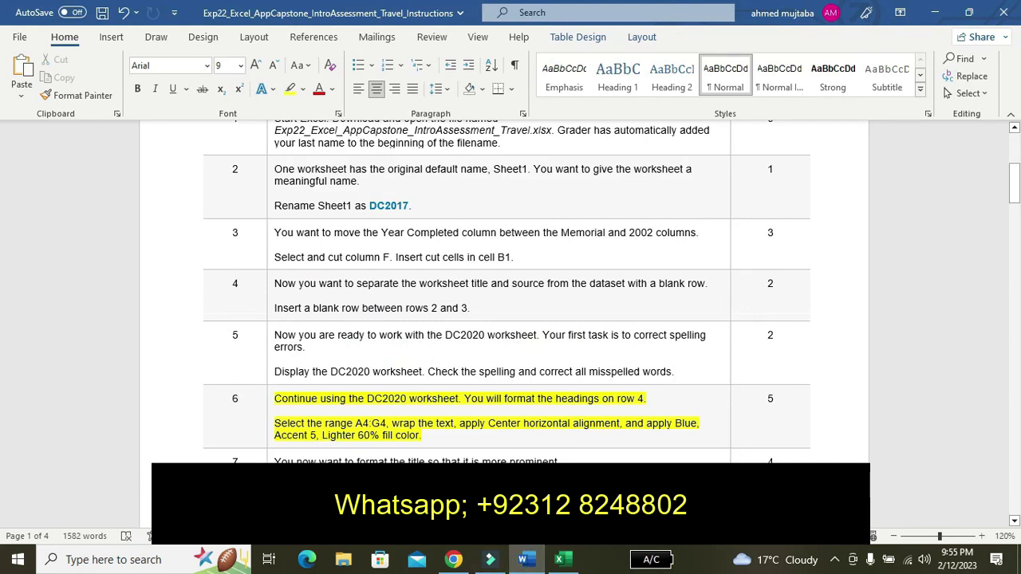
Step: Remove step 6's yellow highlight and mark step 7's instruction text instead
{"action": "key", "text": "ctrl+z"}
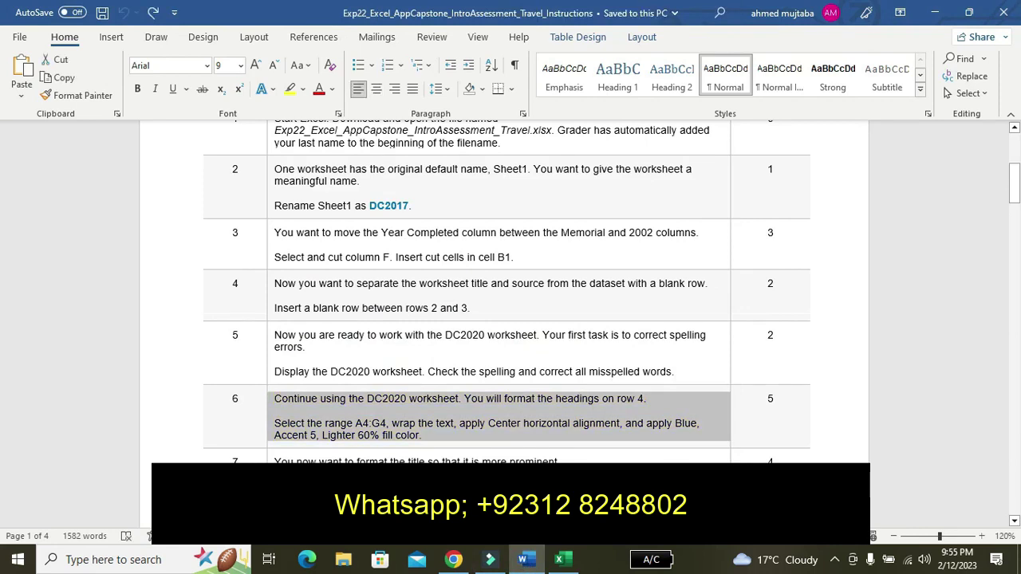
{"action": "left_click", "coordinate": [499, 461]}
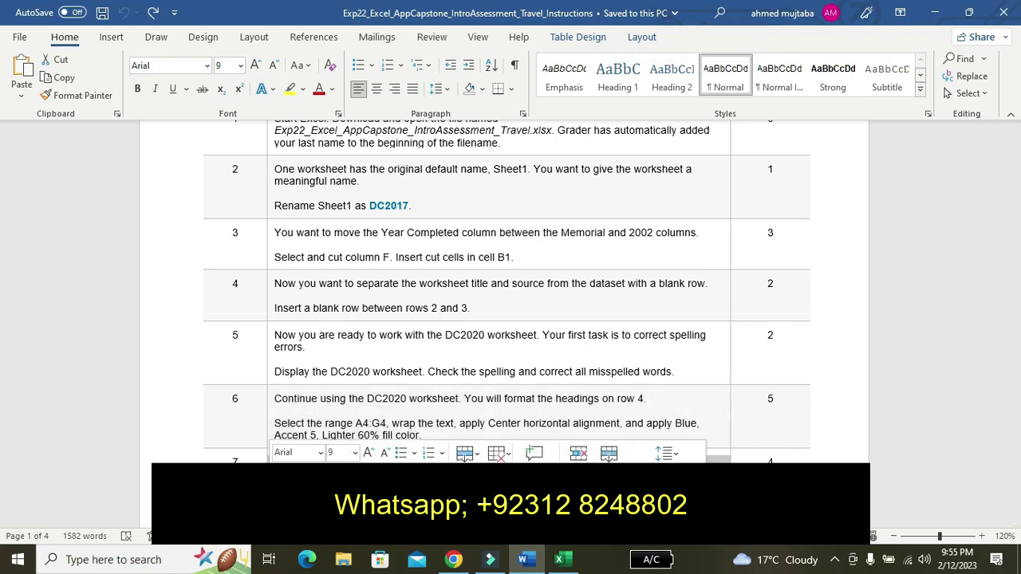
{"action": "key", "text": "Delete"}
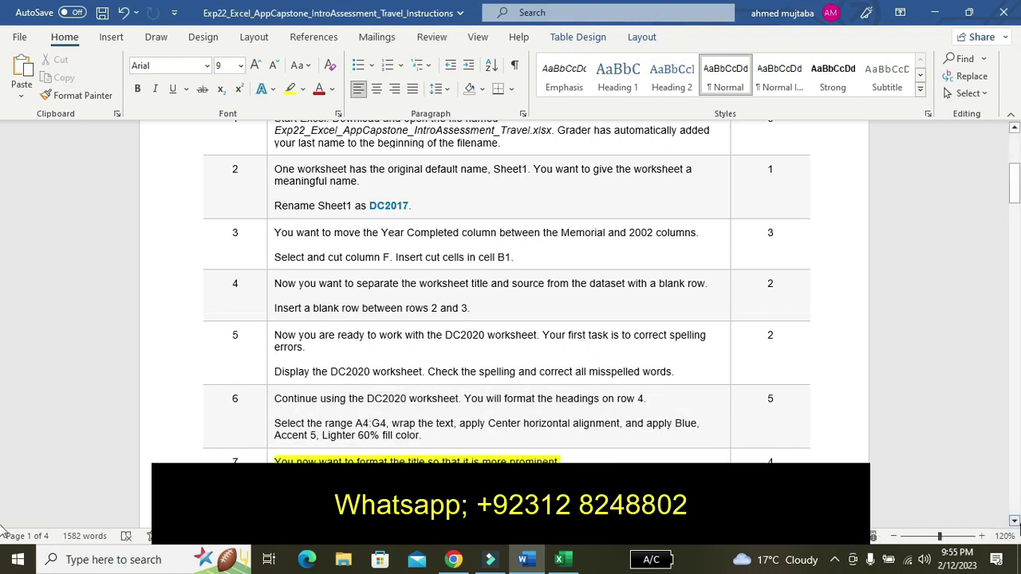
Step: Scroll down to reveal step 7's A1:G1 merge-and-center title task, then switch to Excel
{"action": "left_click", "coordinate": [1014, 522]}
{"action": "left_click", "coordinate": [1014, 522]}
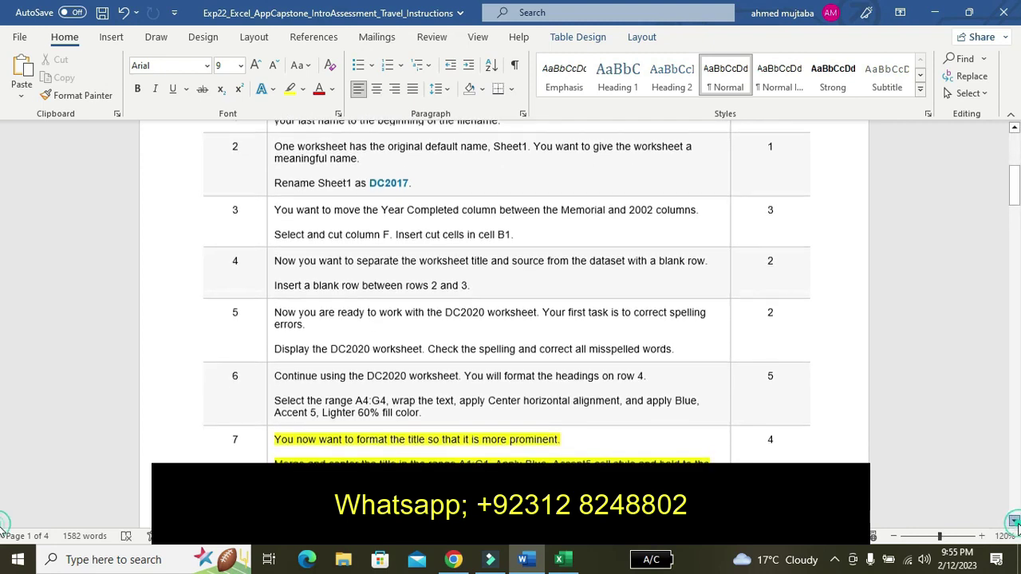
{"action": "left_click", "coordinate": [1015, 523]}
{"action": "left_click", "coordinate": [1014, 523]}
{"action": "left_click", "coordinate": [1015, 523]}
{"action": "left_click", "coordinate": [1015, 522]}
{"action": "left_click", "coordinate": [1015, 522]}
{"action": "left_click", "coordinate": [1015, 522]}
{"action": "left_click", "coordinate": [1015, 523]}
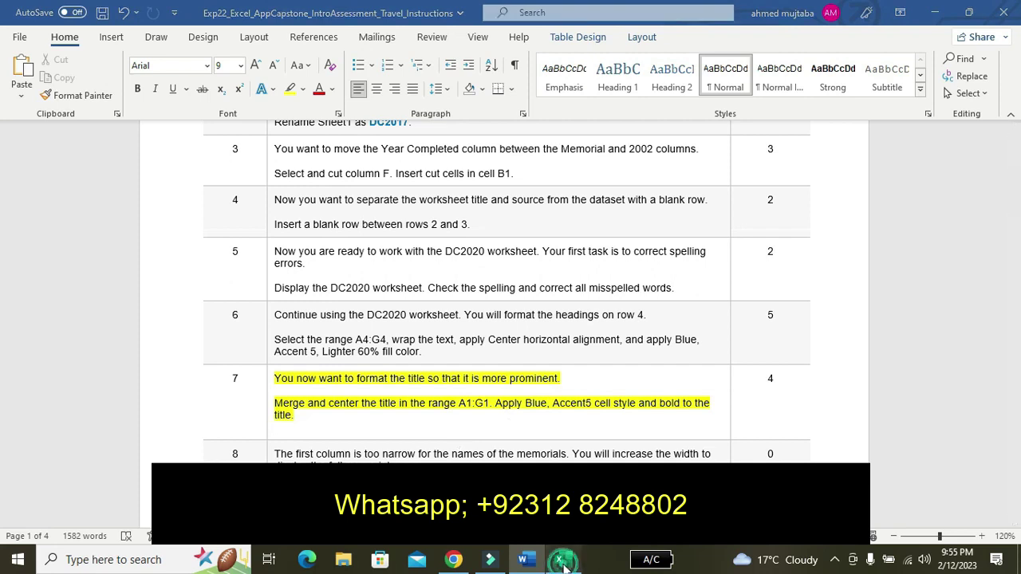
{"action": "left_click", "coordinate": [564, 564]}
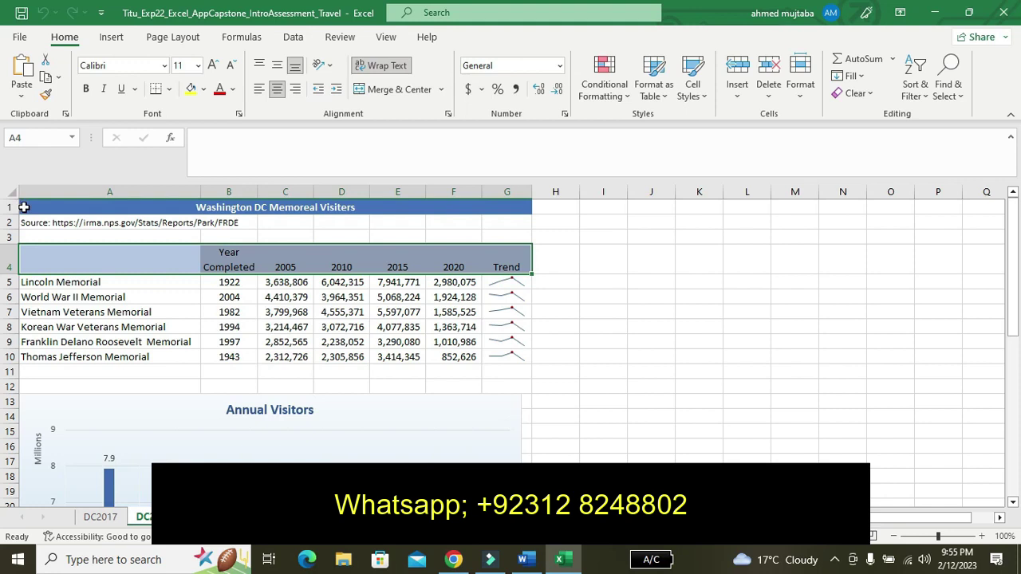
Step: Select the merged title in A1 and use the Cell Styles gallery to style it Accent5
{"action": "left_click", "coordinate": [24, 207]}
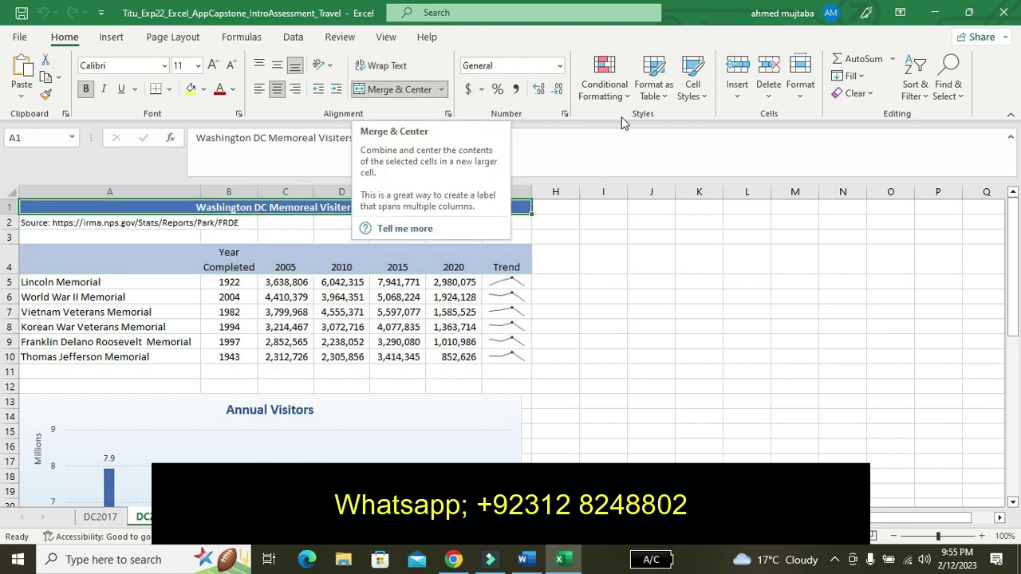
{"action": "left_click", "coordinate": [702, 96]}
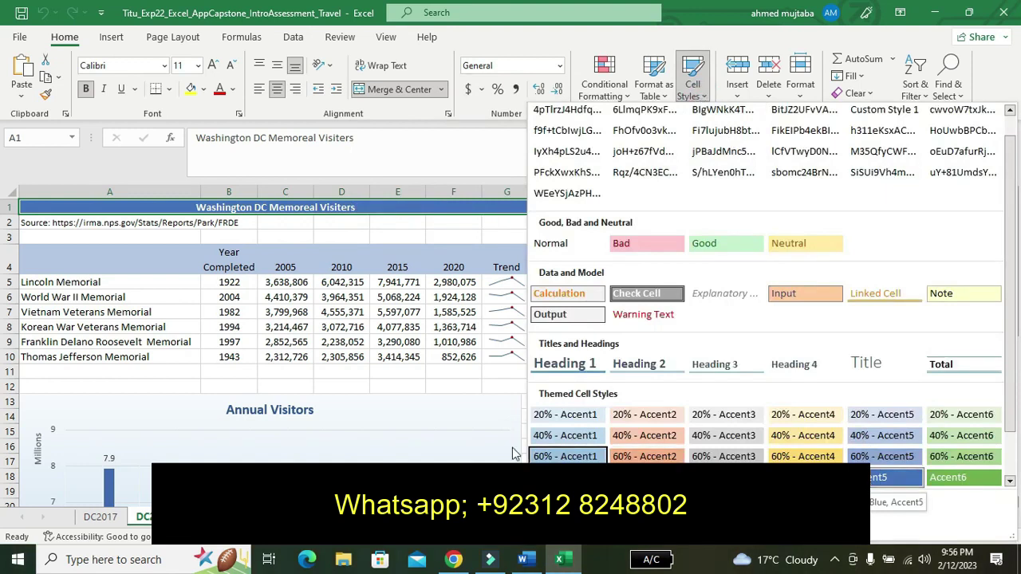
{"action": "left_click", "coordinate": [447, 449]}
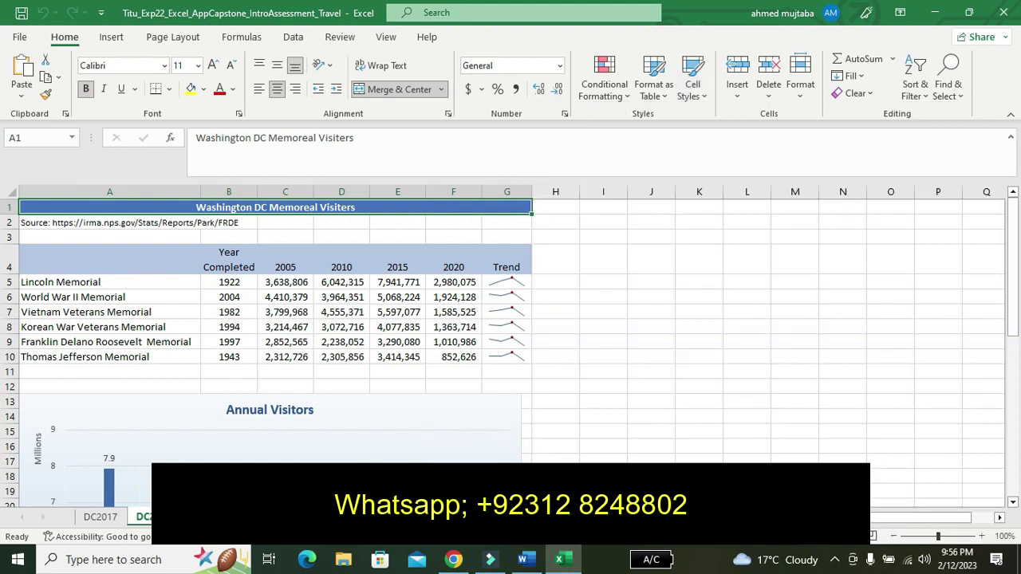
Step: In Word, undo step 7's yellow highlight, save the document, and return to Excel
{"action": "left_click", "coordinate": [524, 562]}
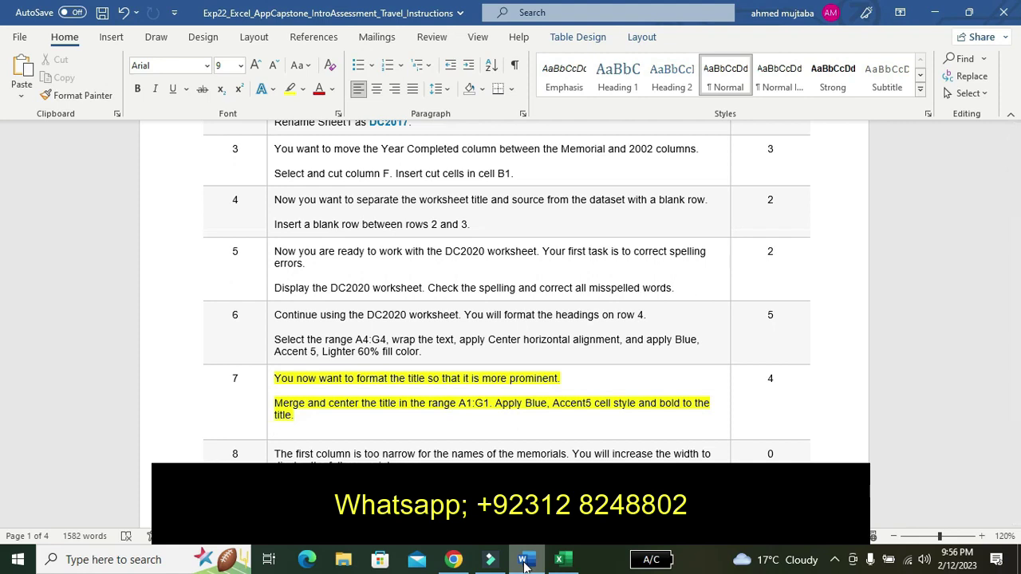
{"action": "key", "text": "ctrl+z"}
{"action": "key", "text": "ctrl+s"}
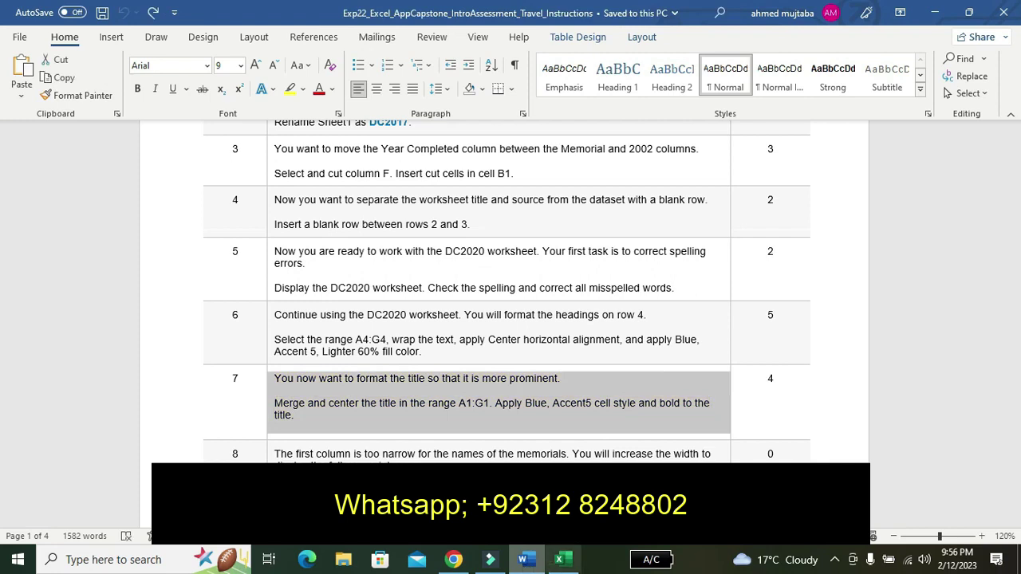
{"action": "left_click", "coordinate": [574, 560]}
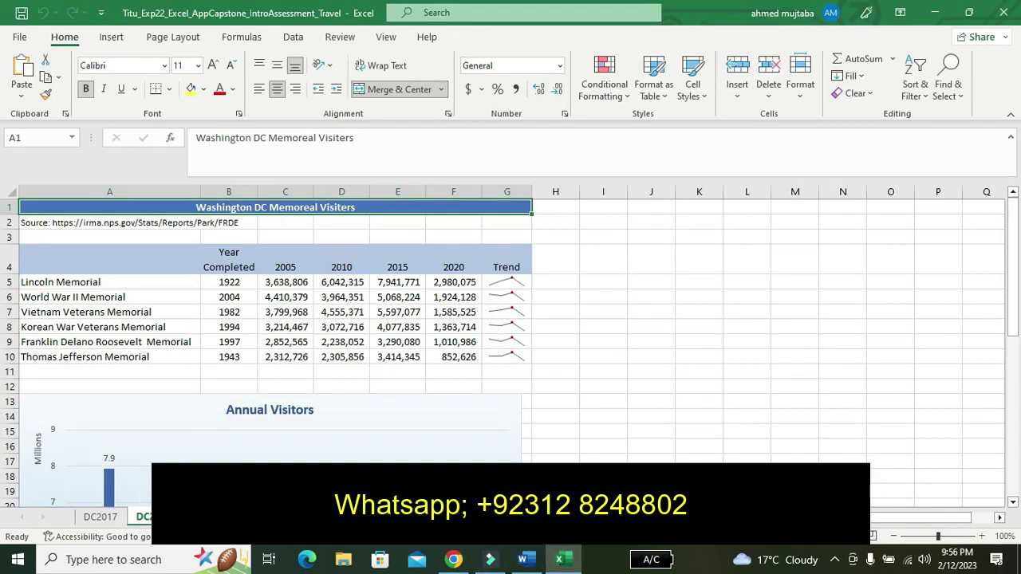
Step: Move past the sightseeing and trip cost sheets to DC2017, then bring Word forward
{"action": "key", "text": "ctrl+Page_Down"}
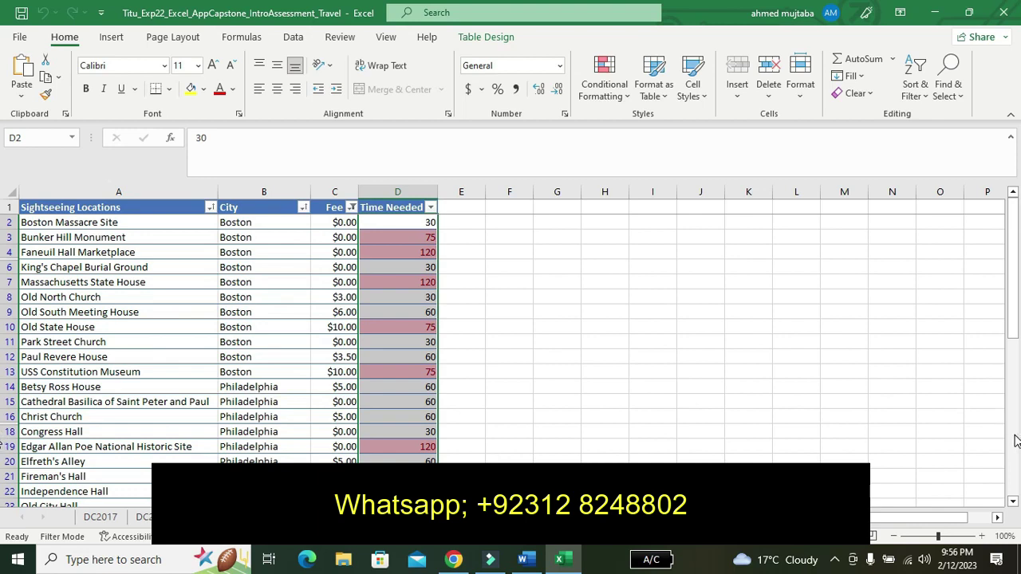
{"action": "left_click", "coordinate": [1015, 441]}
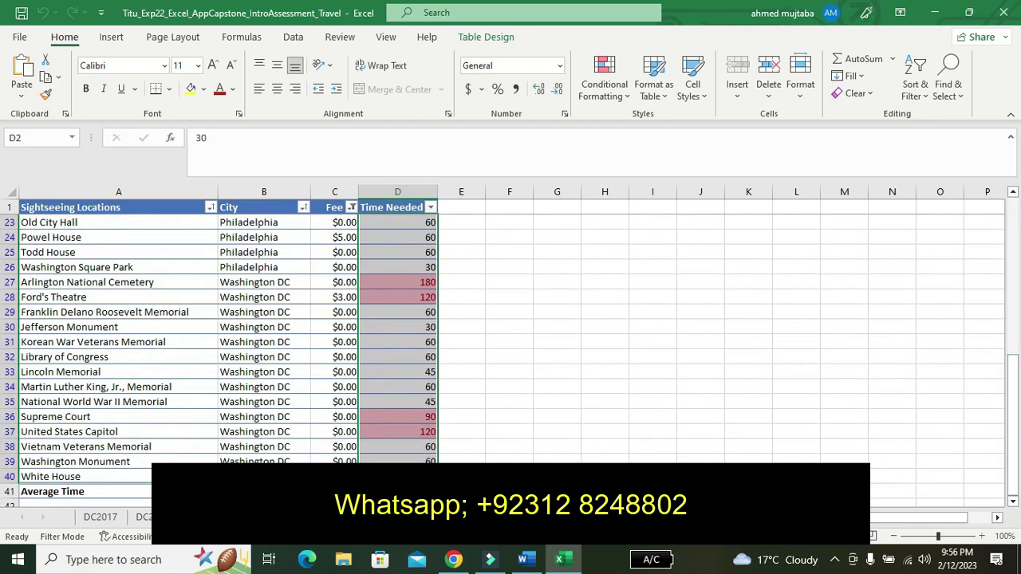
{"action": "key", "text": "ctrl+Page_Up"}
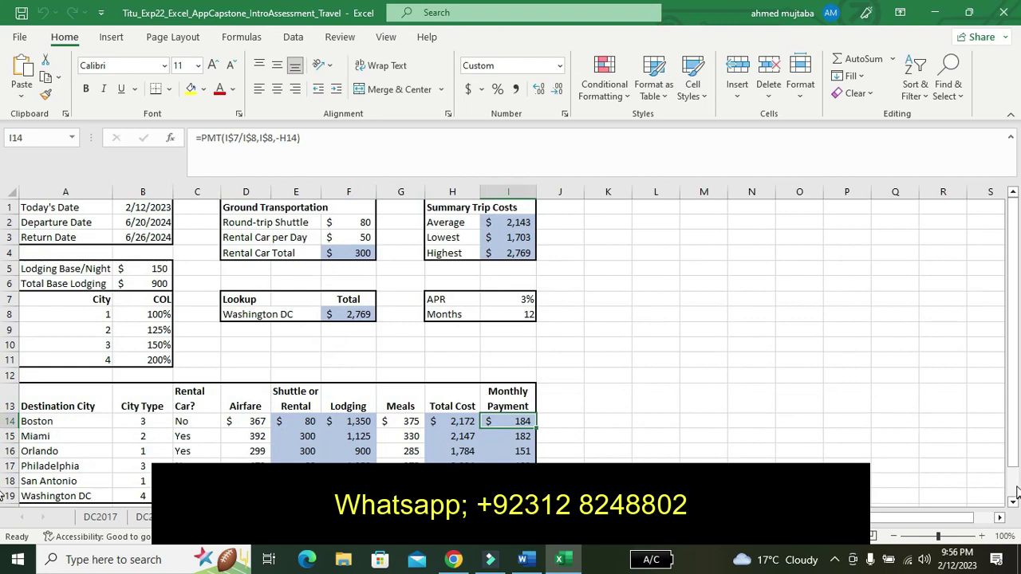
{"action": "left_click", "coordinate": [1017, 493]}
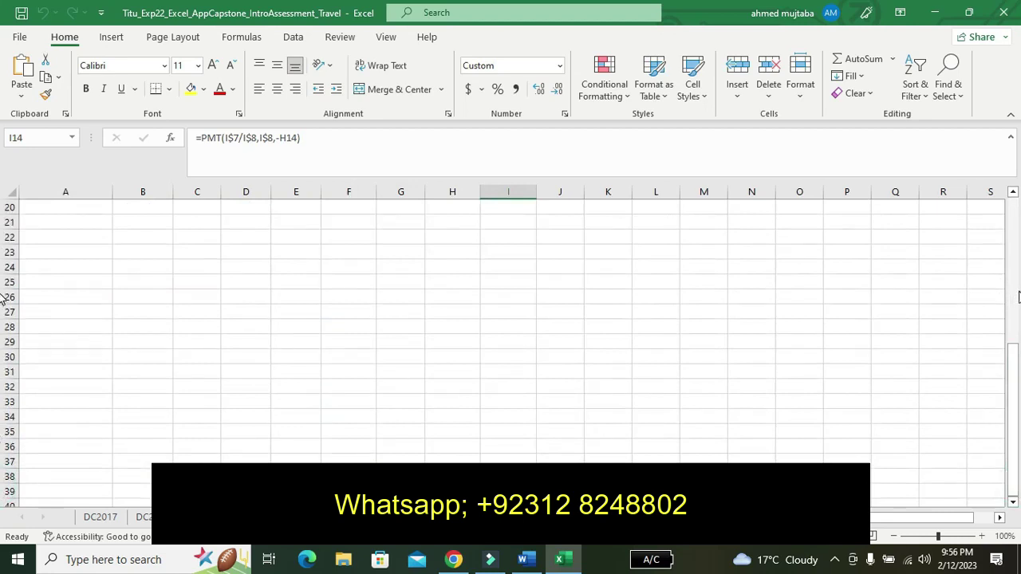
{"action": "left_click", "coordinate": [1017, 295]}
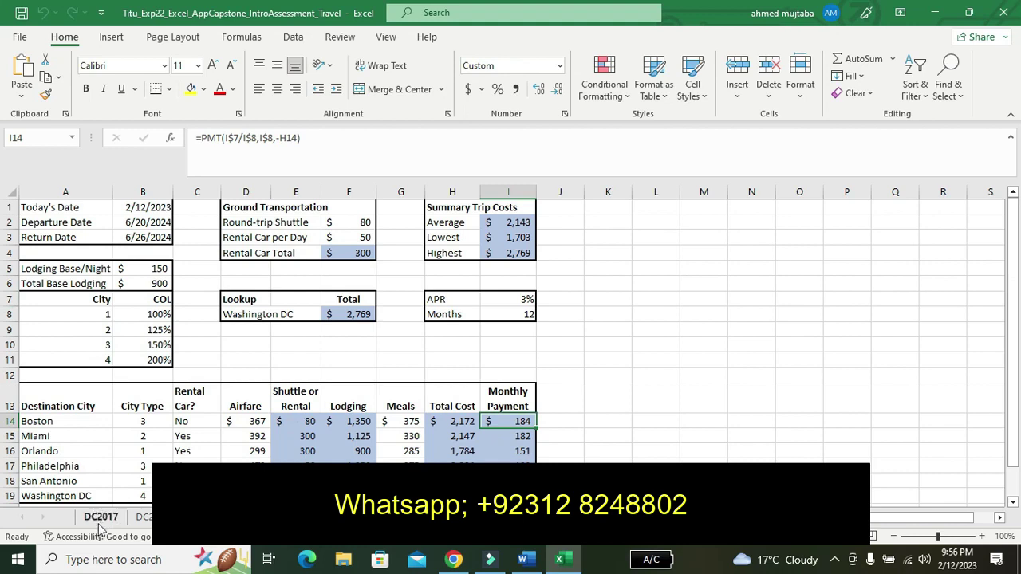
{"action": "left_click", "coordinate": [100, 518]}
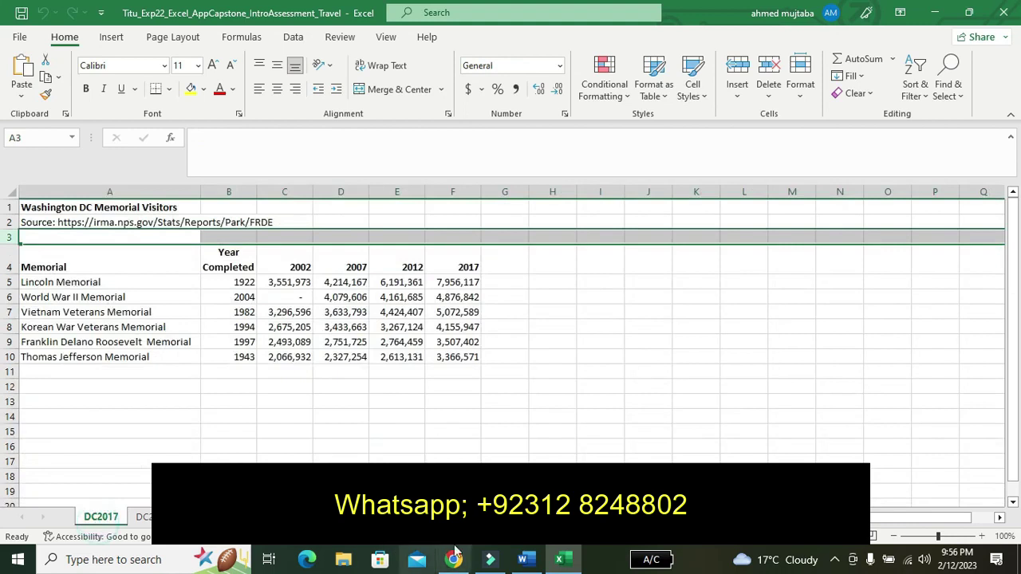
{"action": "left_click", "coordinate": [525, 561]}
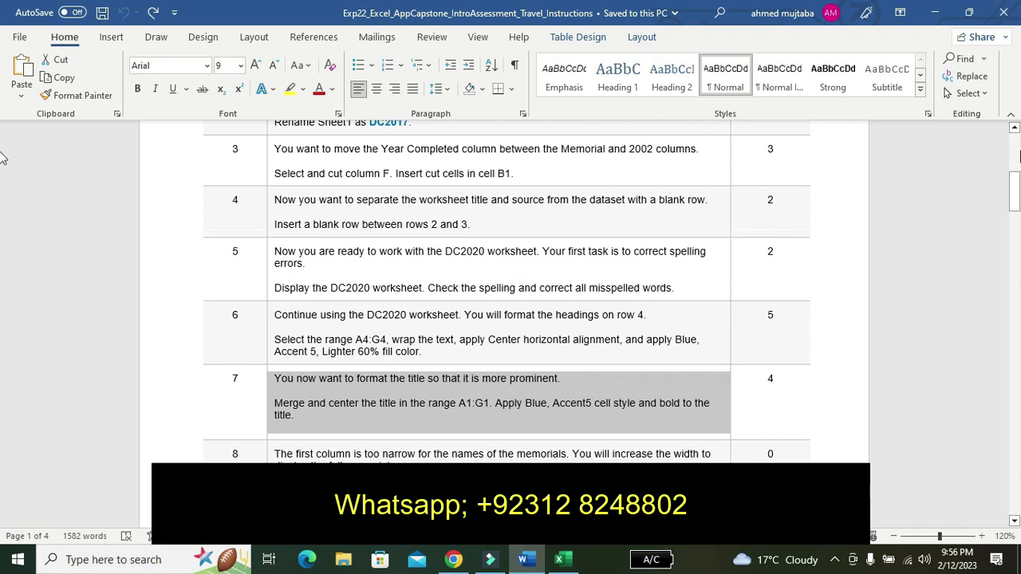
Step: Scroll the Word instructions back up to the project title, description and steps 1–2
{"action": "scroll", "coordinate": [4, 158], "scroll_direction": "up", "scroll_amount": 10}
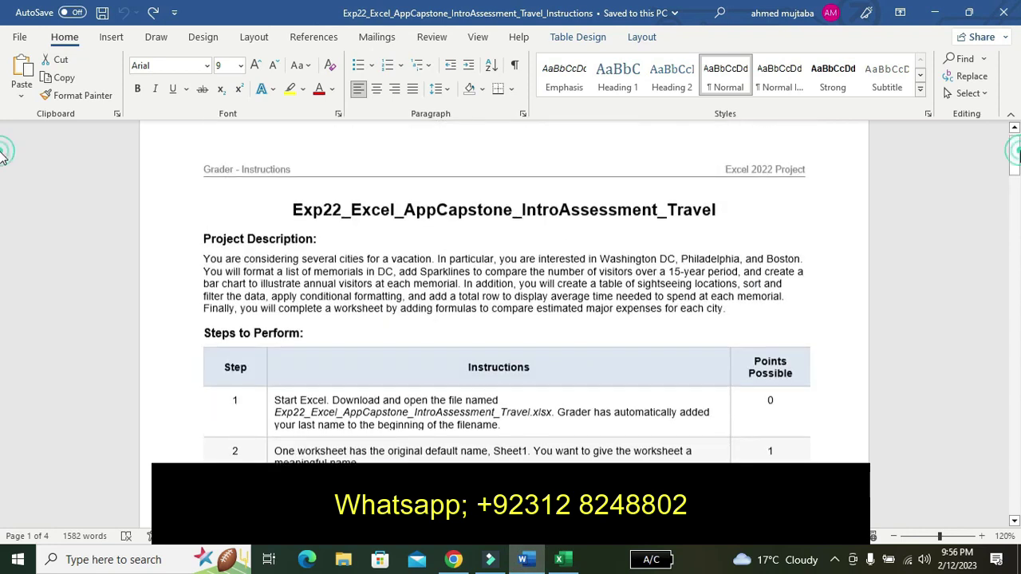